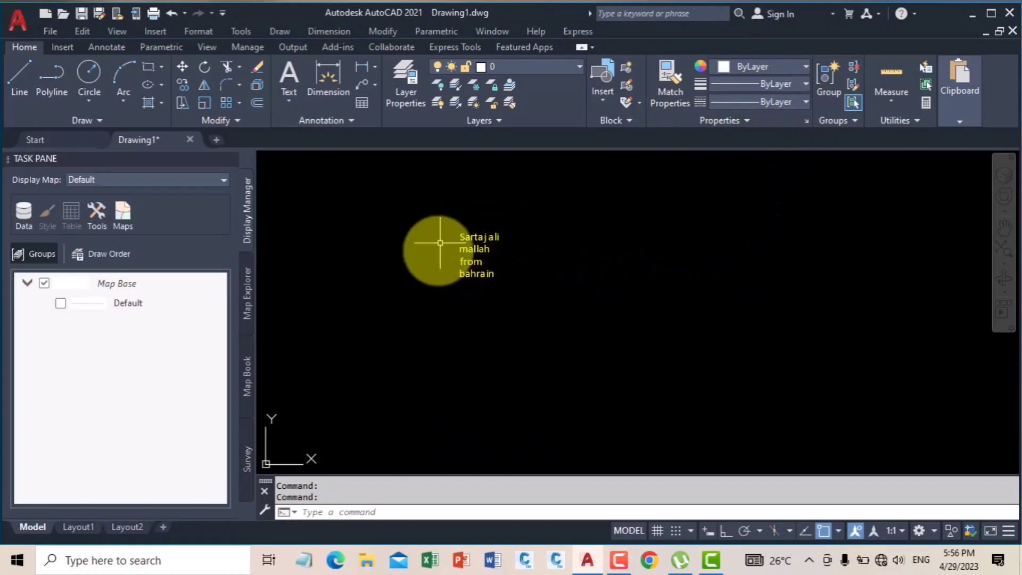
# Step: Zoom in on the yellow text and show the Multiline Text and Single Line choices
pyautogui.scroll(4, 478, 239)
pyautogui.scroll(5, 478, 225)
pyautogui.scroll(-5, 456, 228)
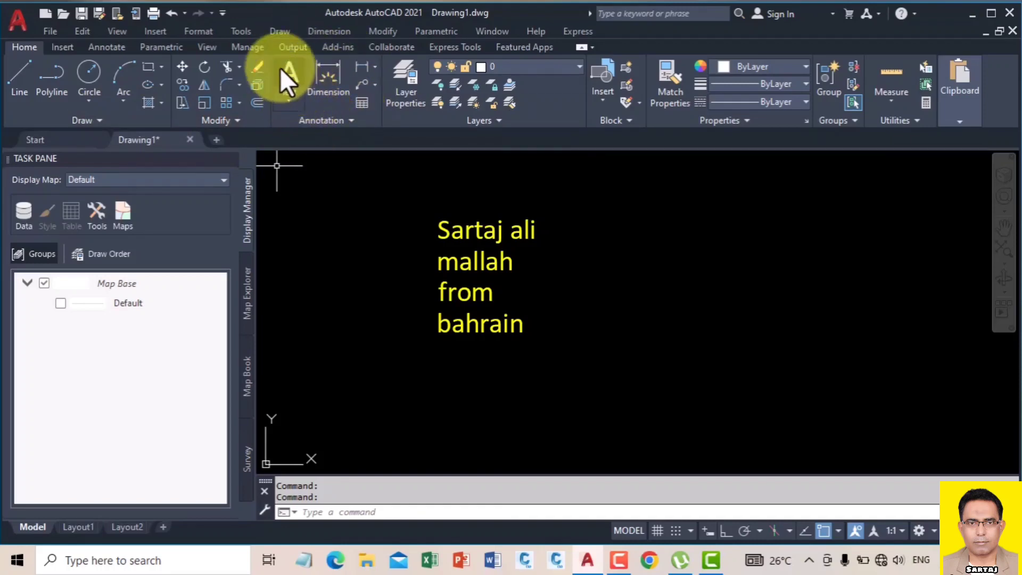
pyautogui.click(288, 99)
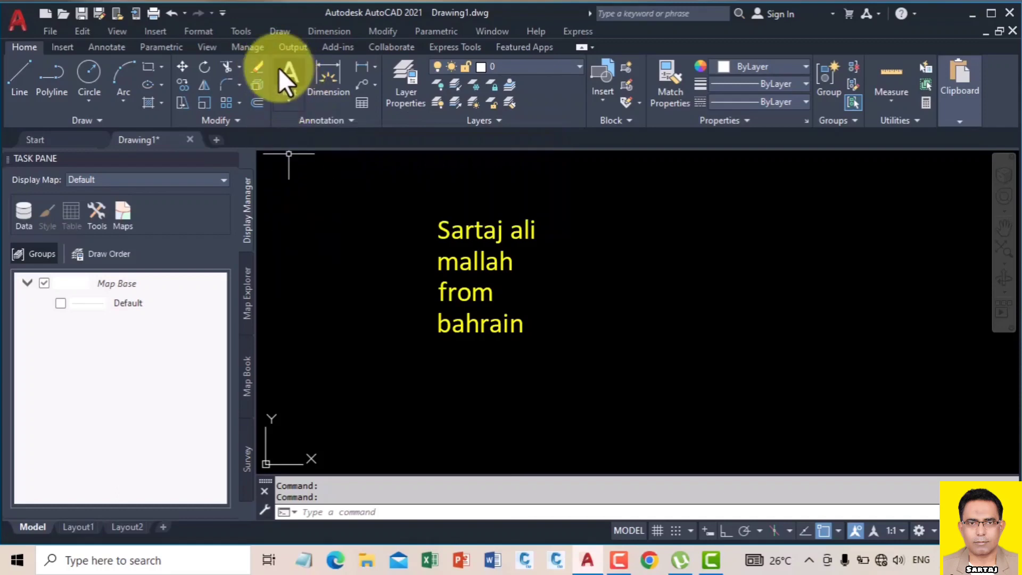
pyautogui.click(286, 102)
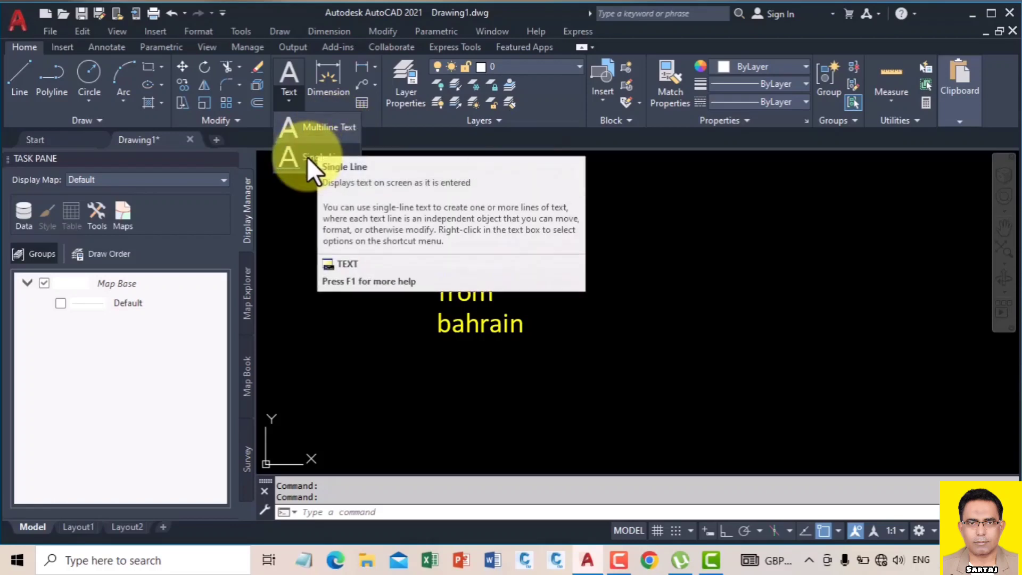
# Step: Start Multiline Text and draw its box to the right of the yellow text
pyautogui.click(314, 128)
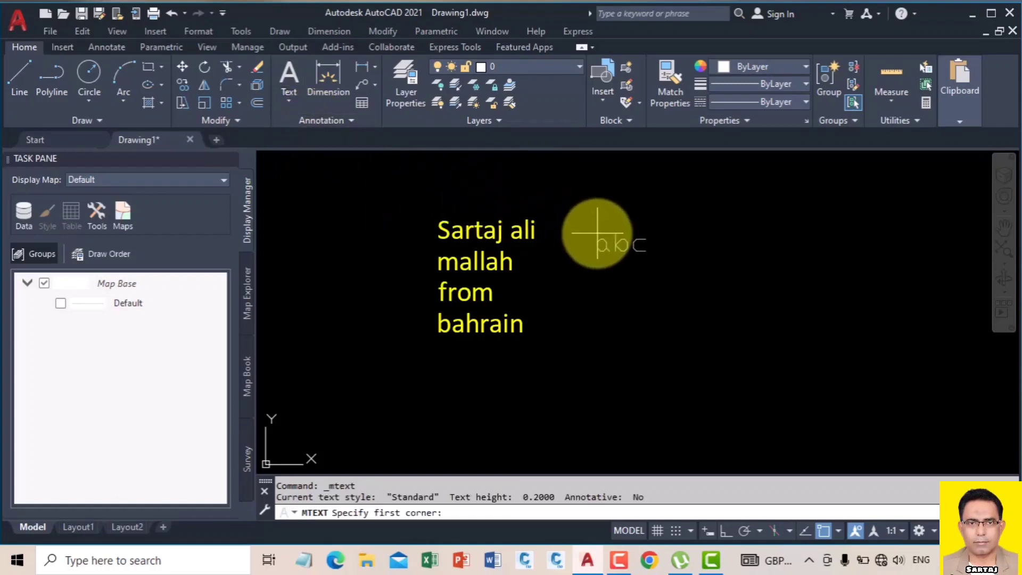
pyautogui.click(605, 219)
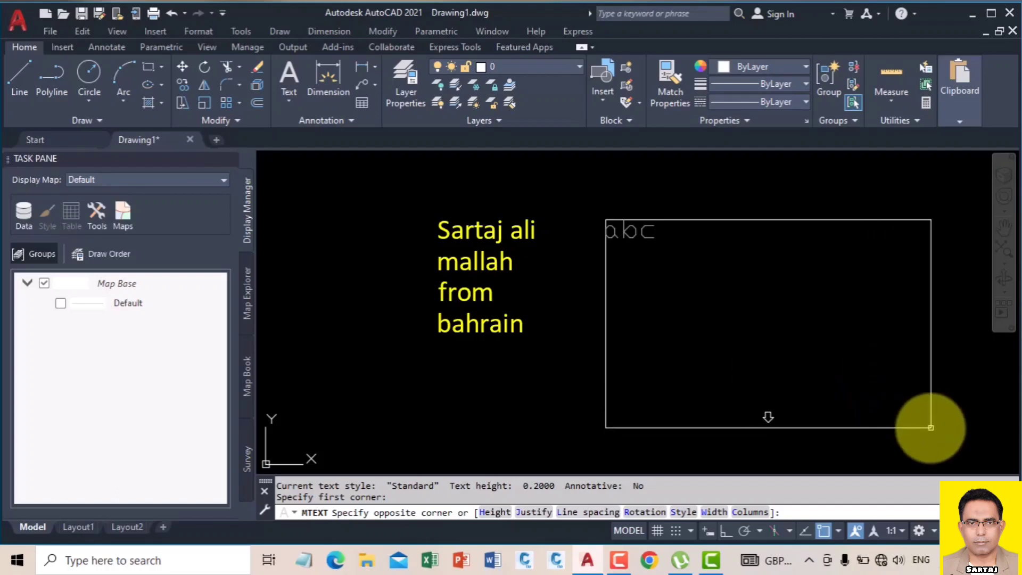
pyautogui.click(929, 398)
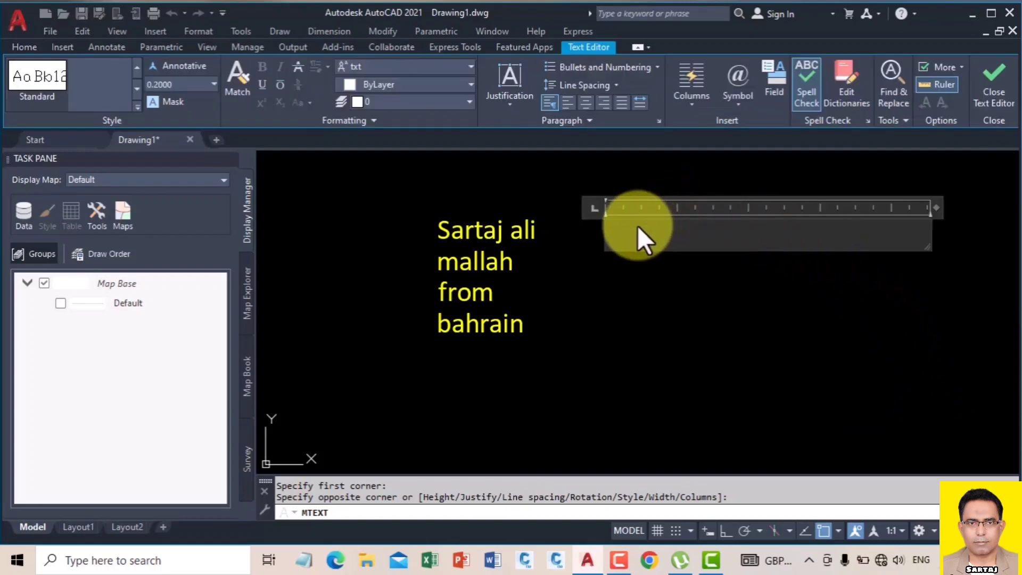
# Step: Set the new text's font to Calibri, adjust its height, and colour it Green
pyautogui.click(370, 66)
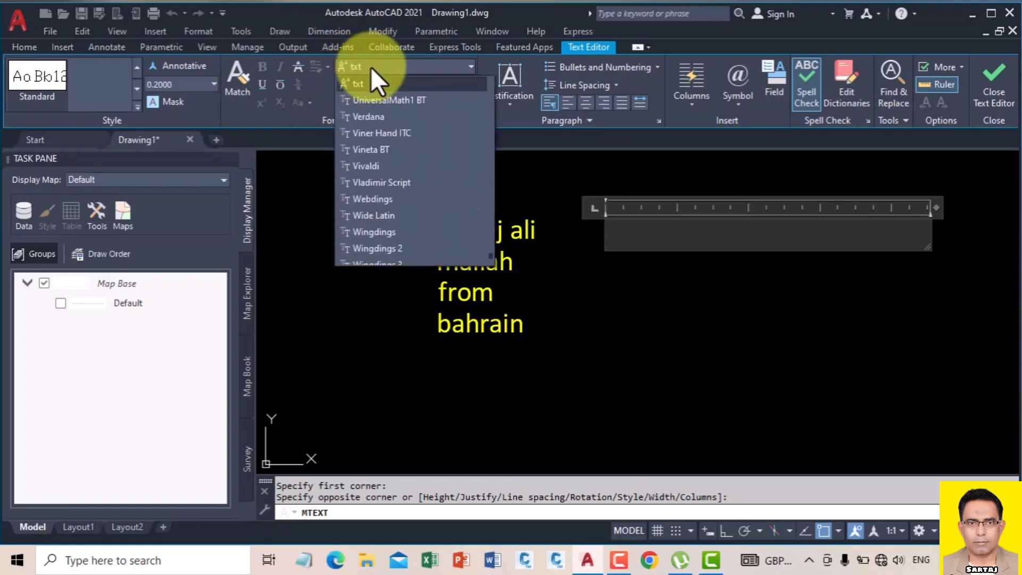
pyautogui.click(370, 66)
pyautogui.write('c')
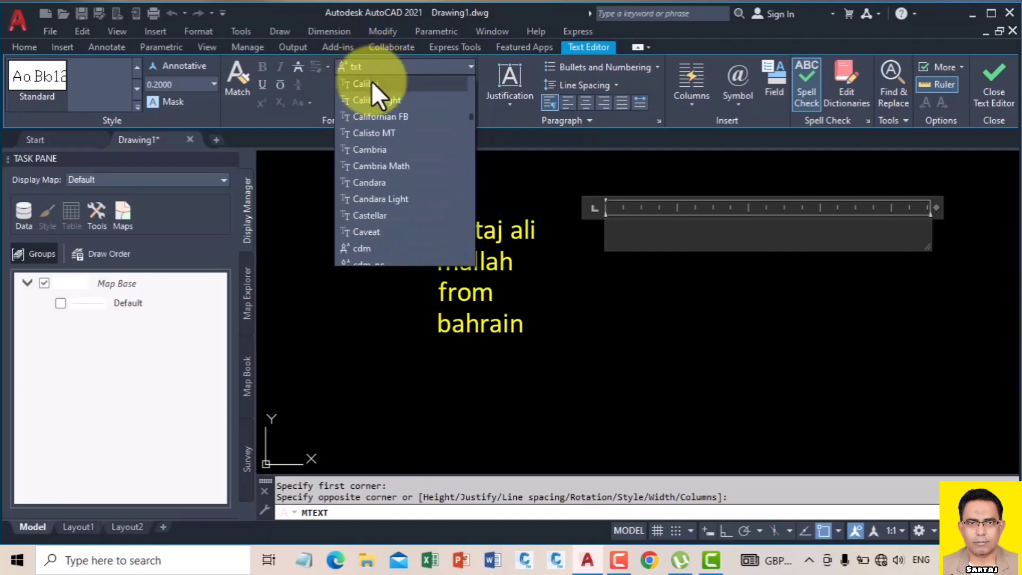
pyautogui.click(372, 82)
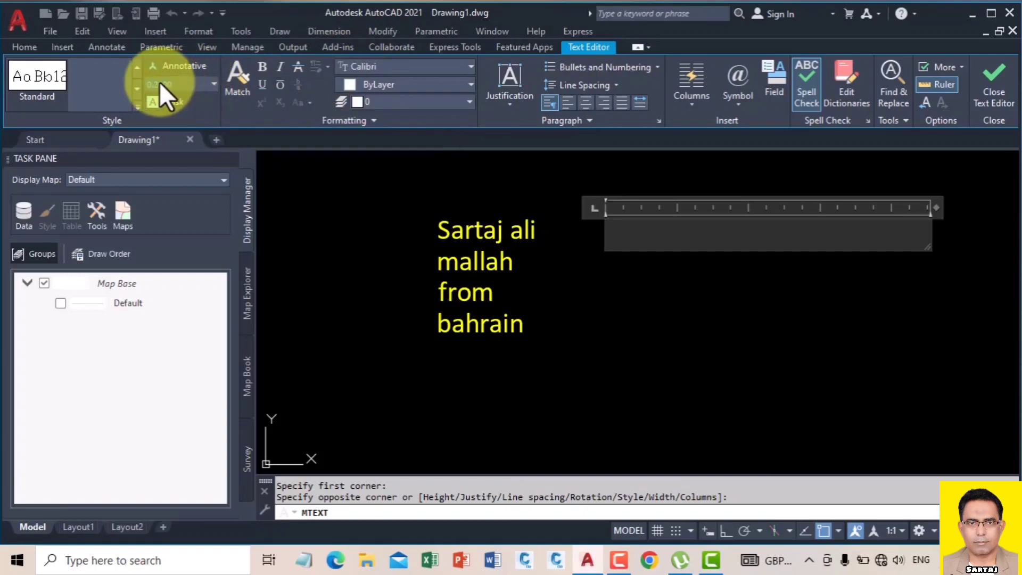
pyautogui.click(176, 84)
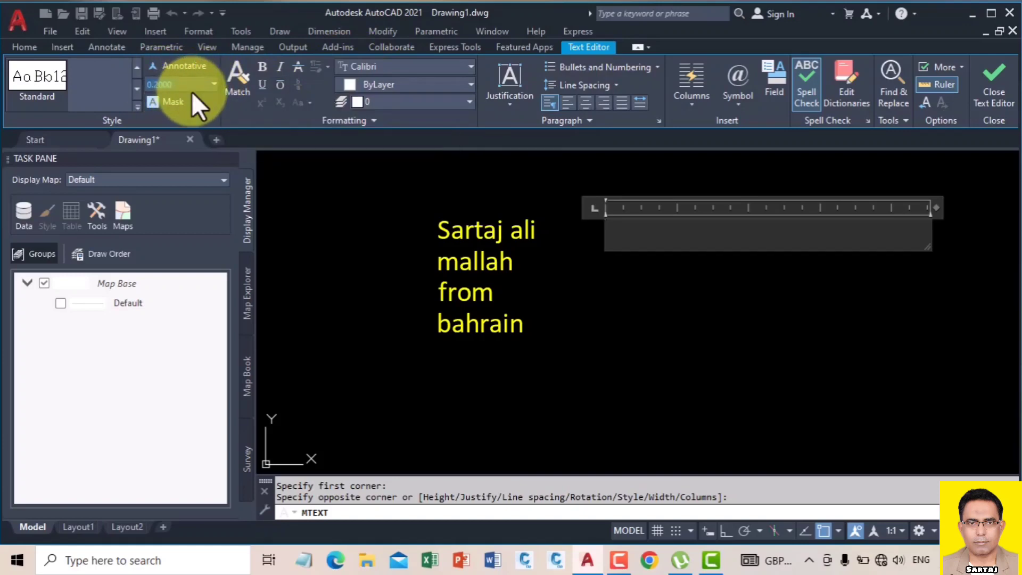
pyautogui.write('1')
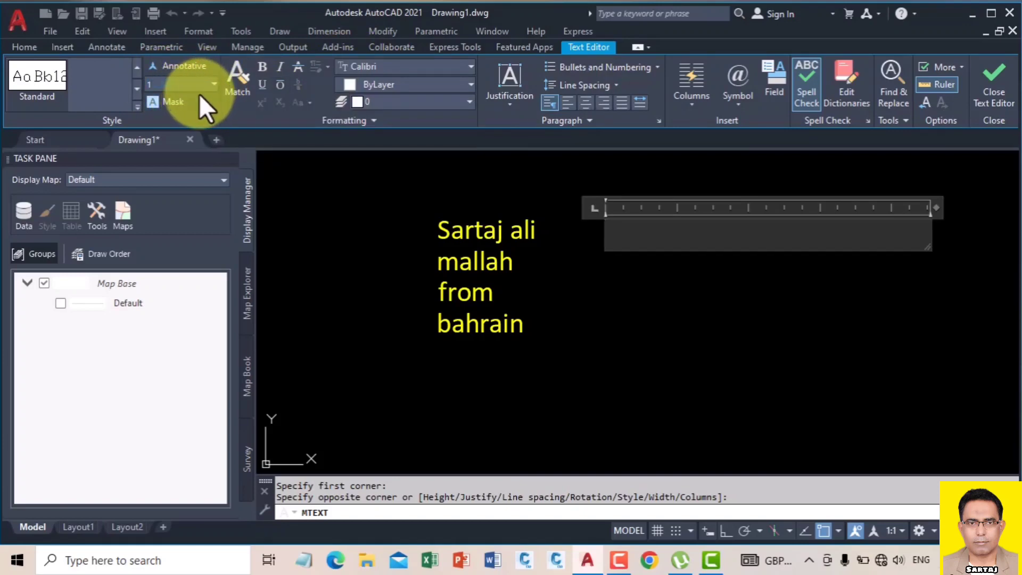
pyautogui.click(370, 85)
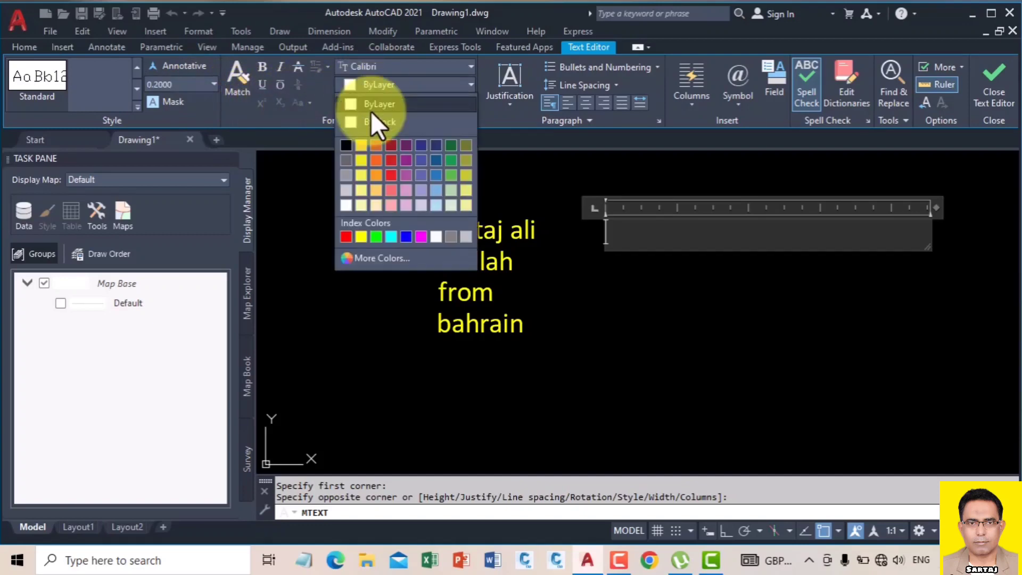
pyautogui.click(375, 235)
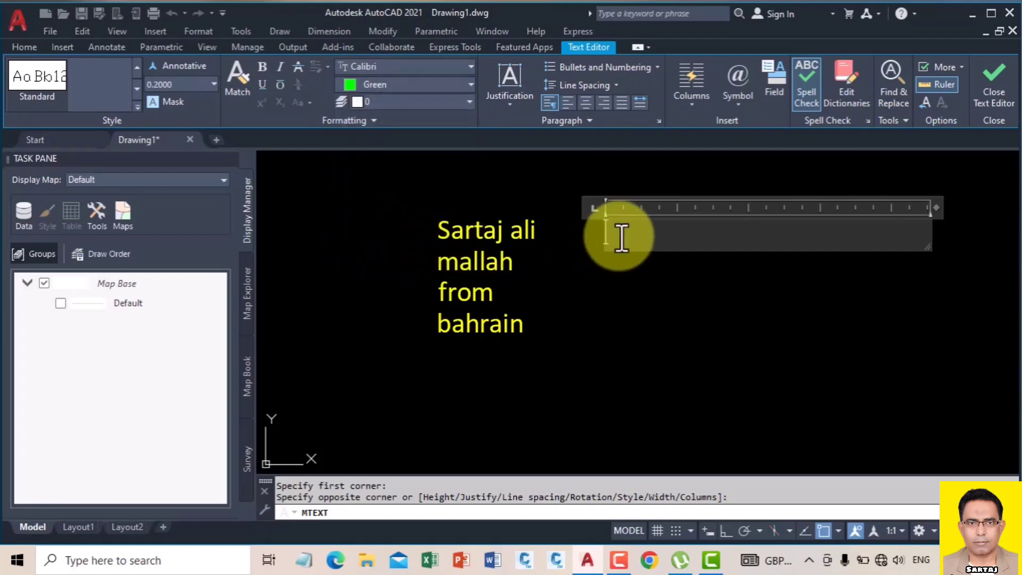
pyautogui.write('sarta')
pyautogui.write('j ali')
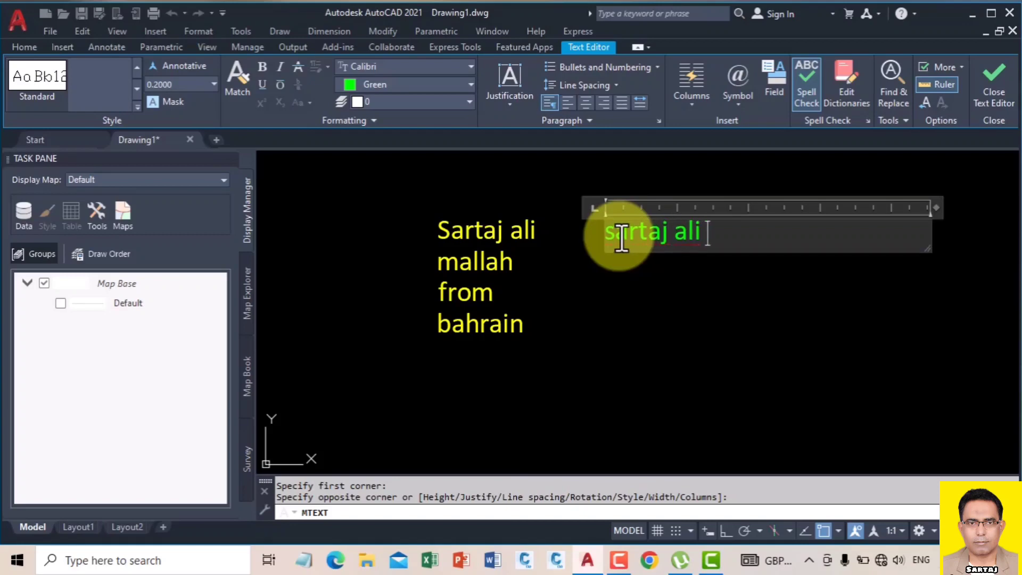
pyautogui.write(' mal')
pyautogui.press('BackSpace')
pyautogui.press('BackSpace')
pyautogui.press('BackSpace')
pyautogui.press('BackSpace')
pyautogui.press('Return')
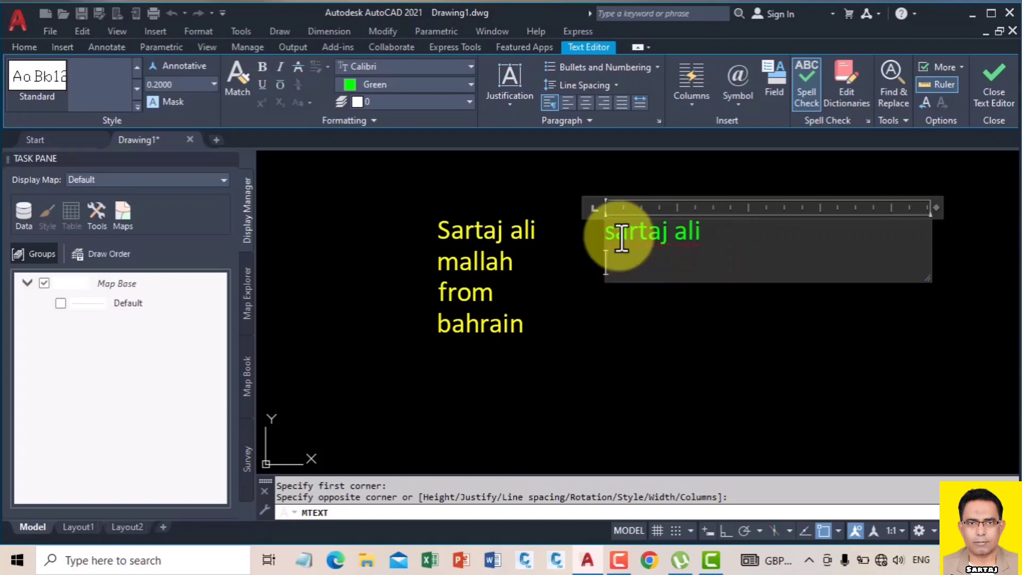
pyautogui.write('ll')
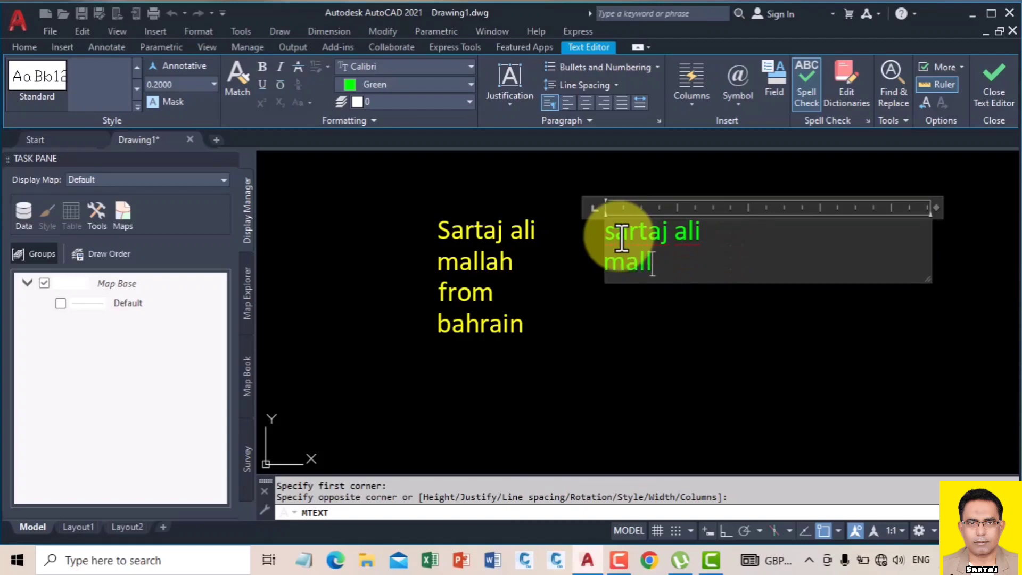
pyautogui.write('ah')
pyautogui.press('Return')
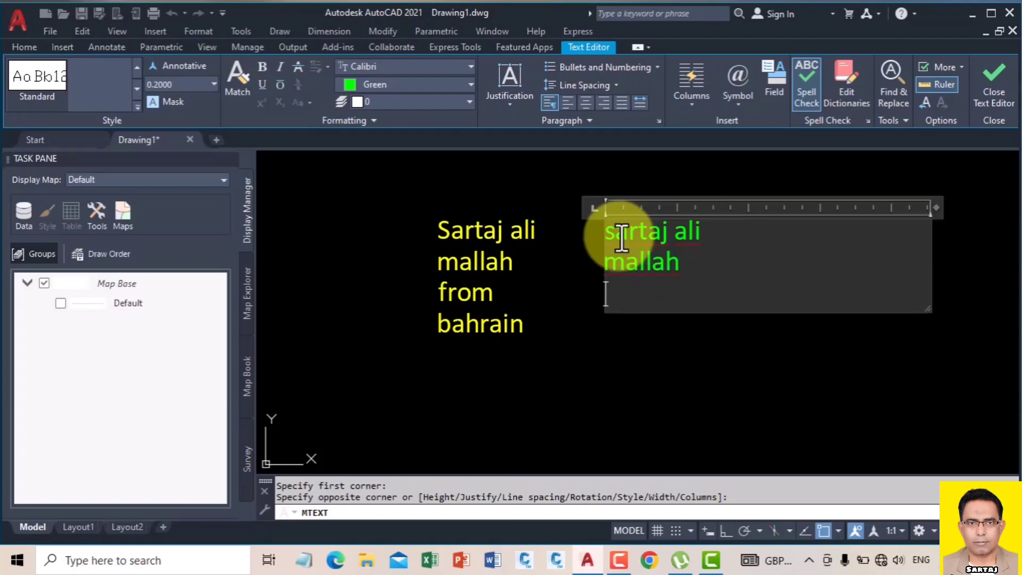
pyautogui.write('from ')
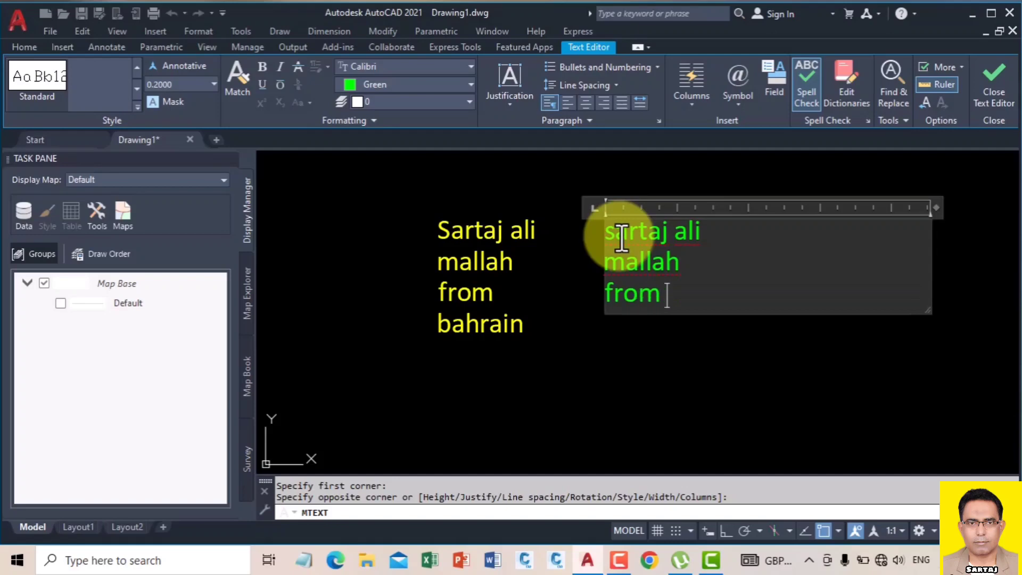
pyautogui.write('bahrain')
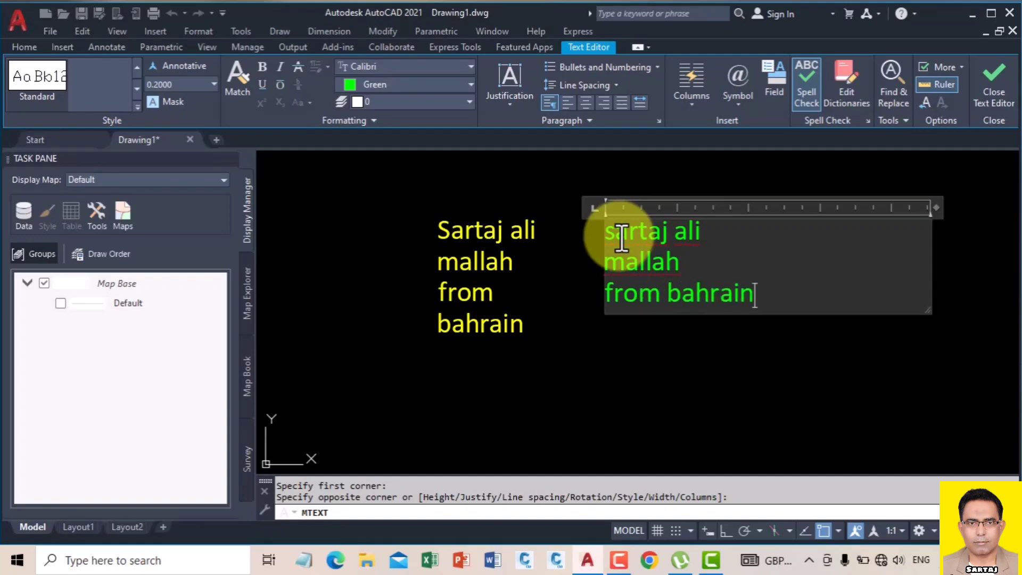
pyautogui.click(667, 296)
pyautogui.press('Return')
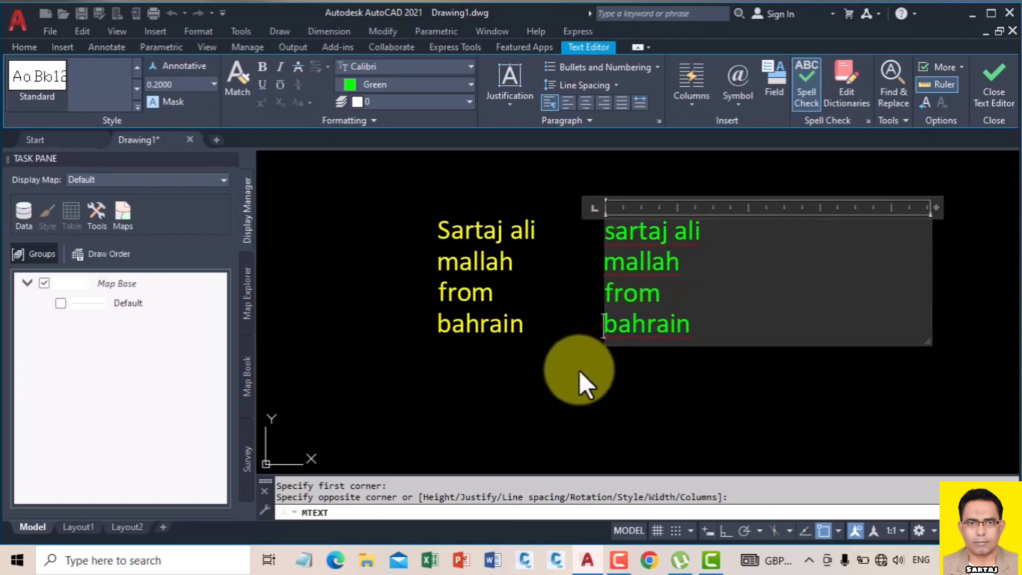
pyautogui.click(563, 366)
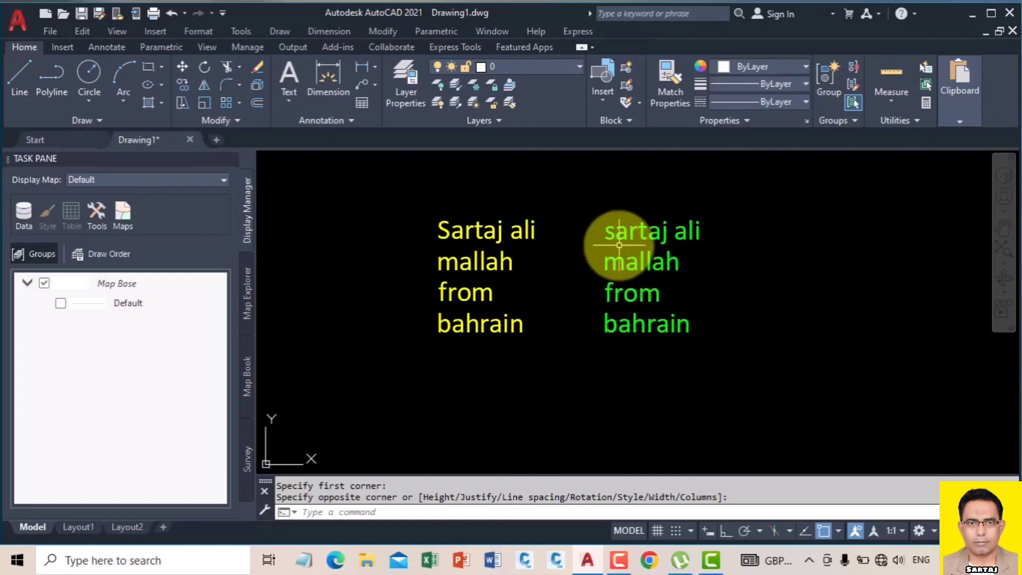
# Step: Pan to the green text, reopen it in the Text Editor, and select all its words
pyautogui.scroll(-2, 619, 237)
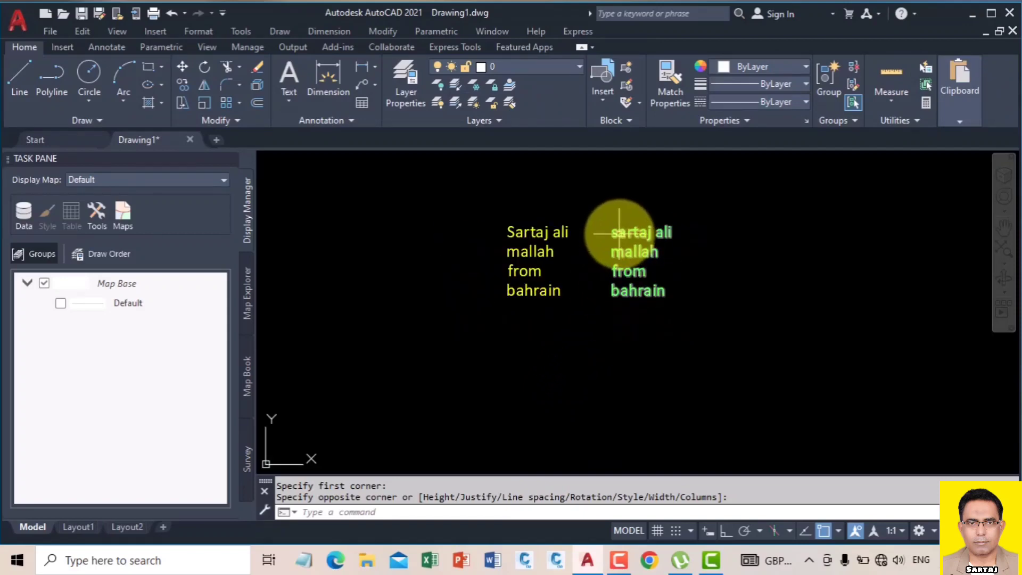
pyautogui.moveTo(486, 234); pyautogui.dragTo(397, 237, button='middle')
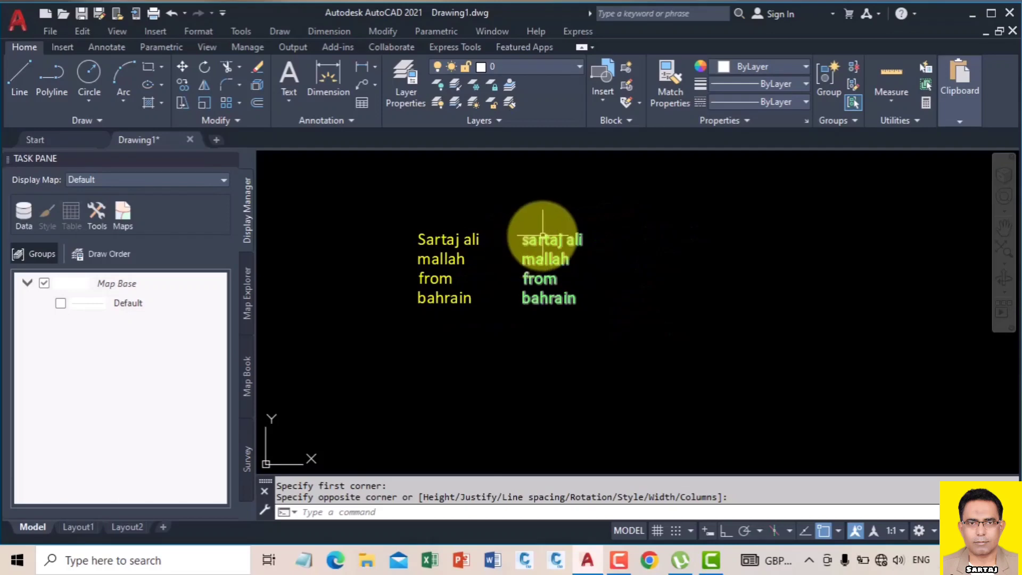
pyautogui.scroll(4, 536, 235)
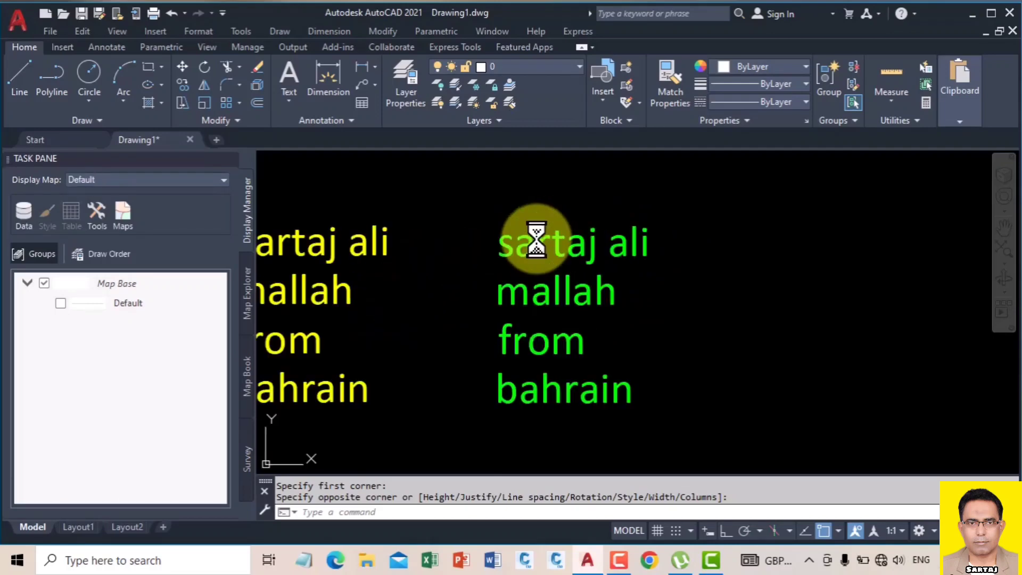
pyautogui.scroll(-2, 579, 238)
pyautogui.doubleClick(566, 240)
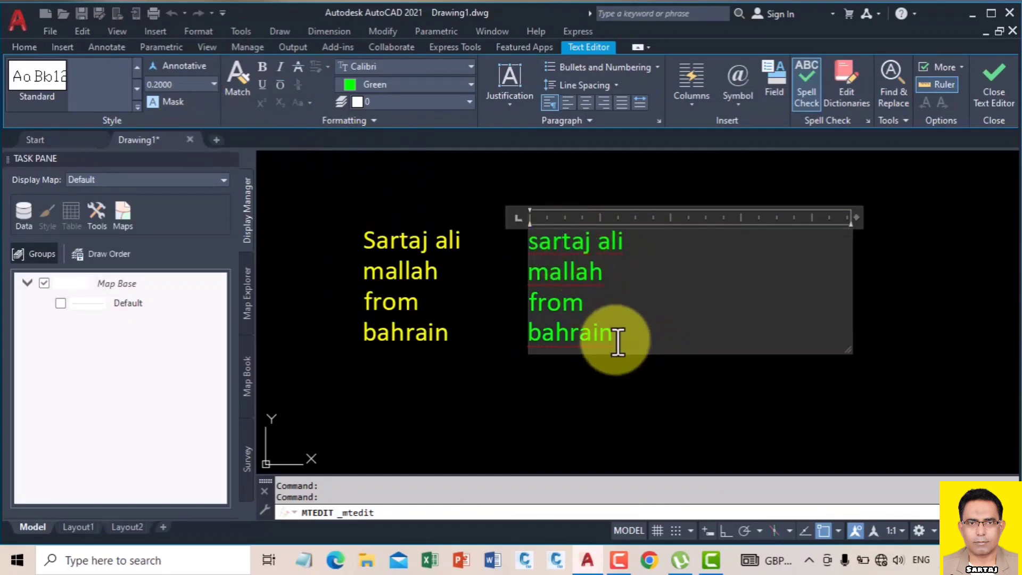
pyautogui.moveTo(616, 342); pyautogui.dragTo(504, 246)
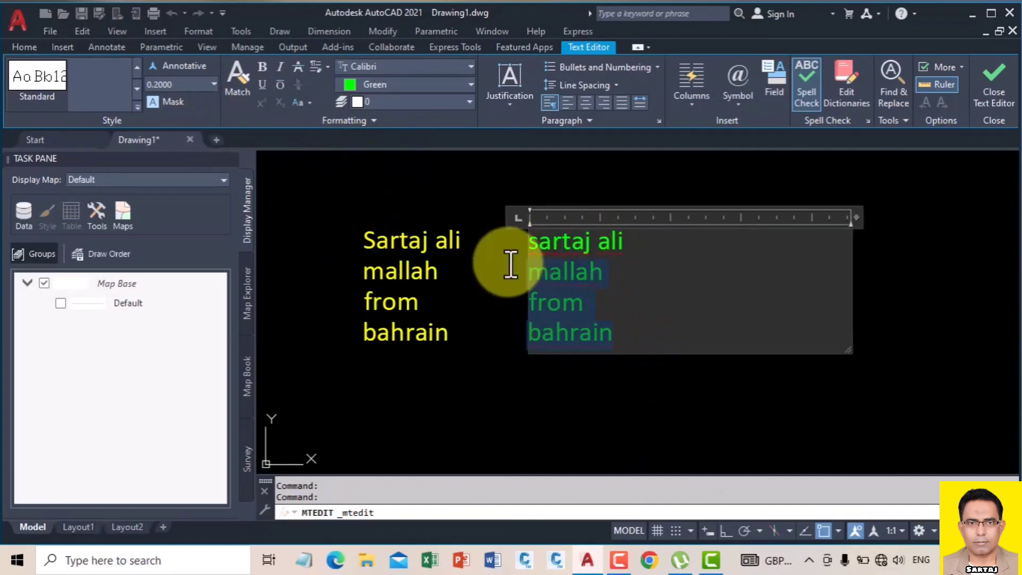
# Step: Change the selected green text's height to 20
pyautogui.click(182, 84)
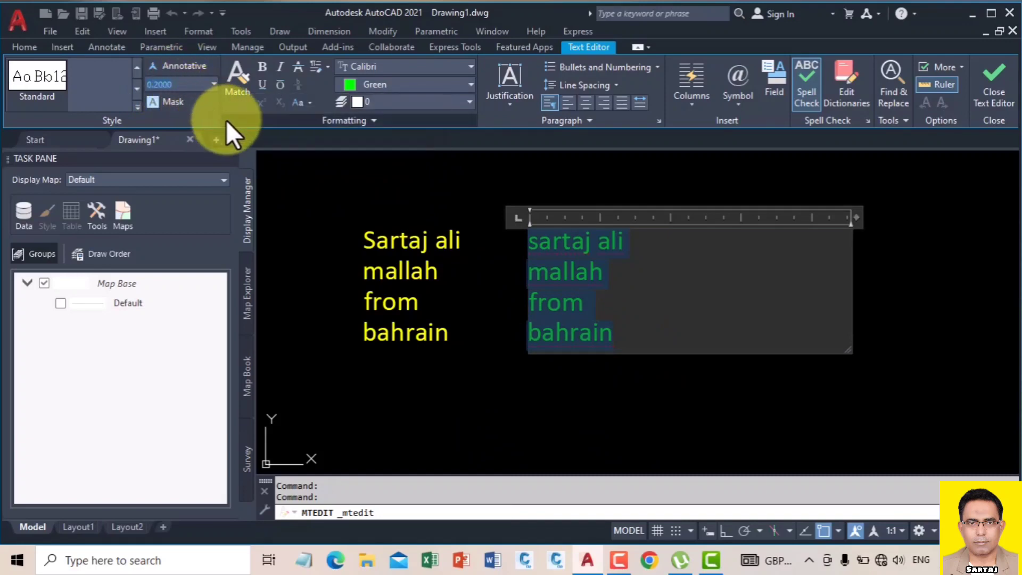
pyautogui.write('1')
pyautogui.press('Return')
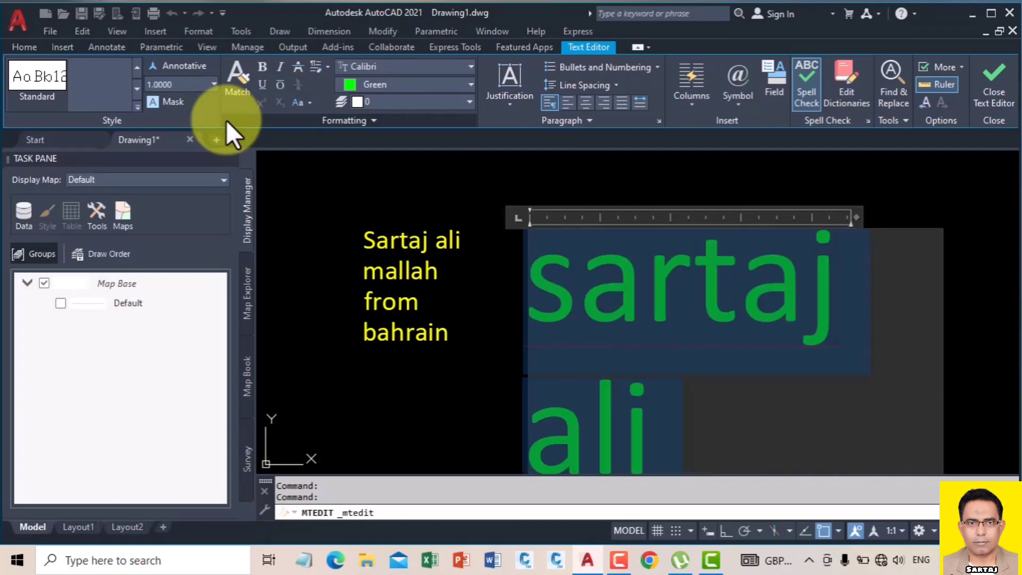
pyautogui.scroll(-5, 424, 235)
pyautogui.write('20')
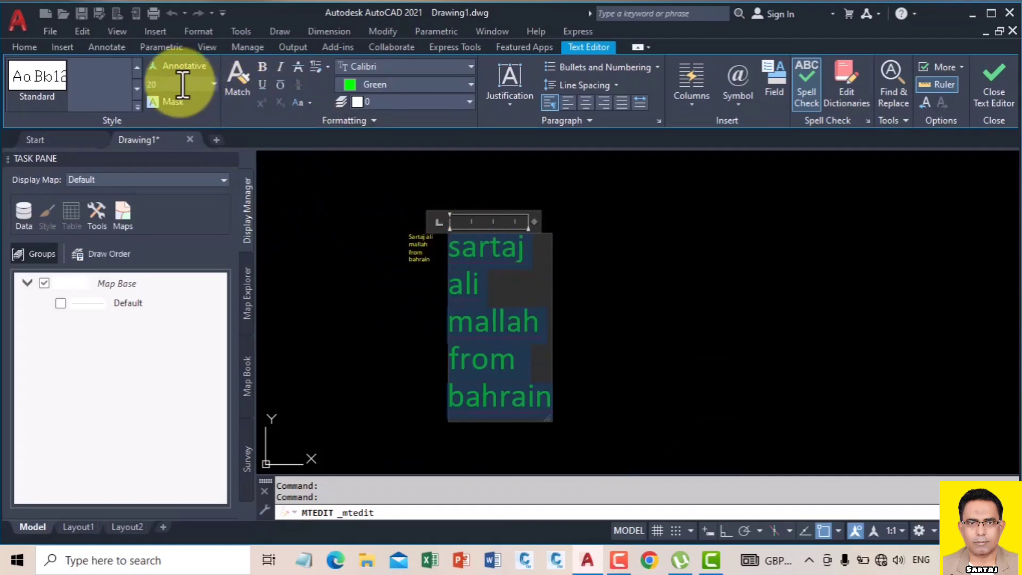
pyautogui.press('Return')
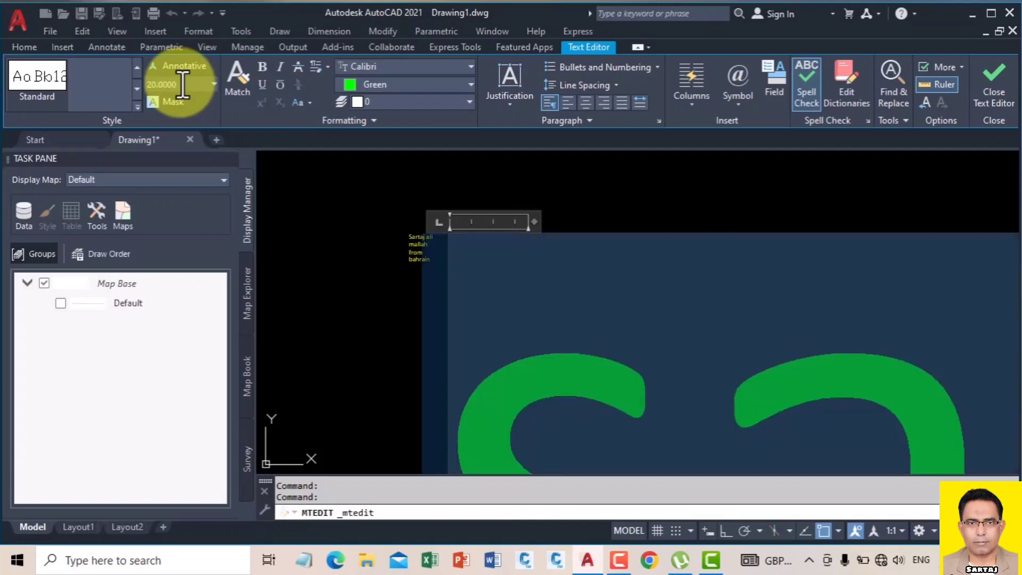
pyautogui.scroll(-3, 410, 196)
pyautogui.scroll(-3, 410, 196)
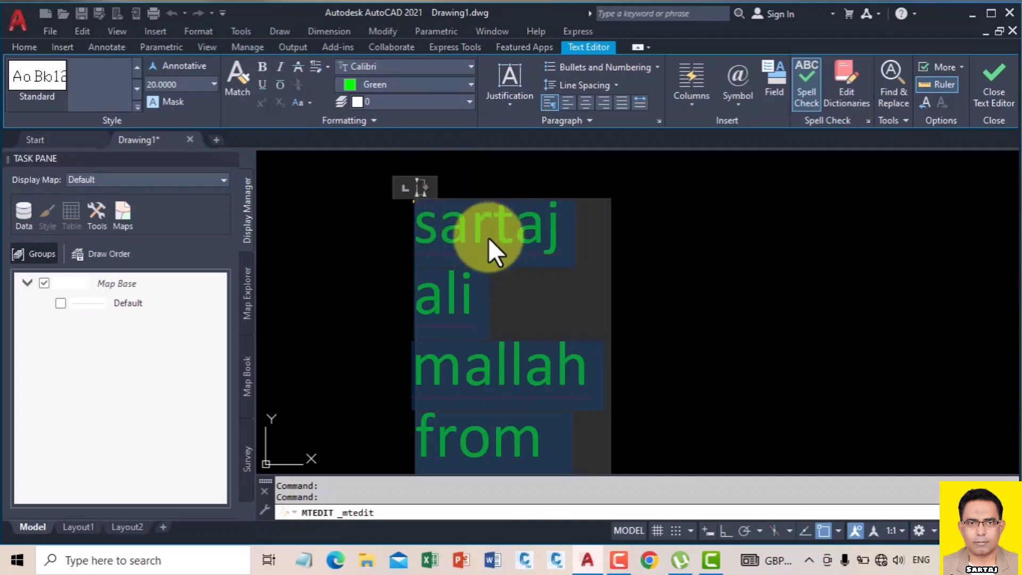
# Step: Retype the first letter of 'ali' and widen the text box so the words rewrap
pyautogui.click(570, 235)
pyautogui.press('Right')
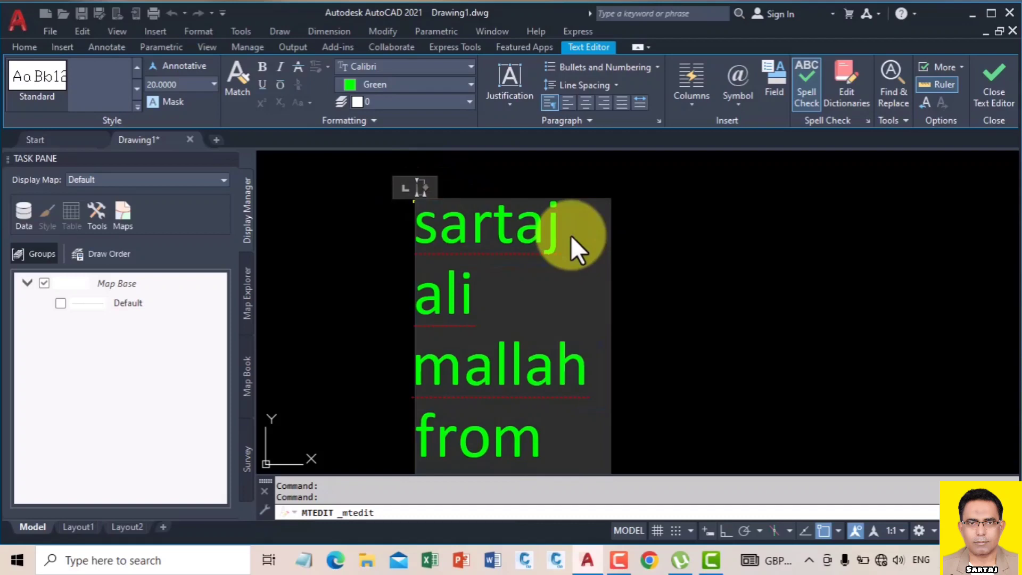
pyautogui.press('Delete')
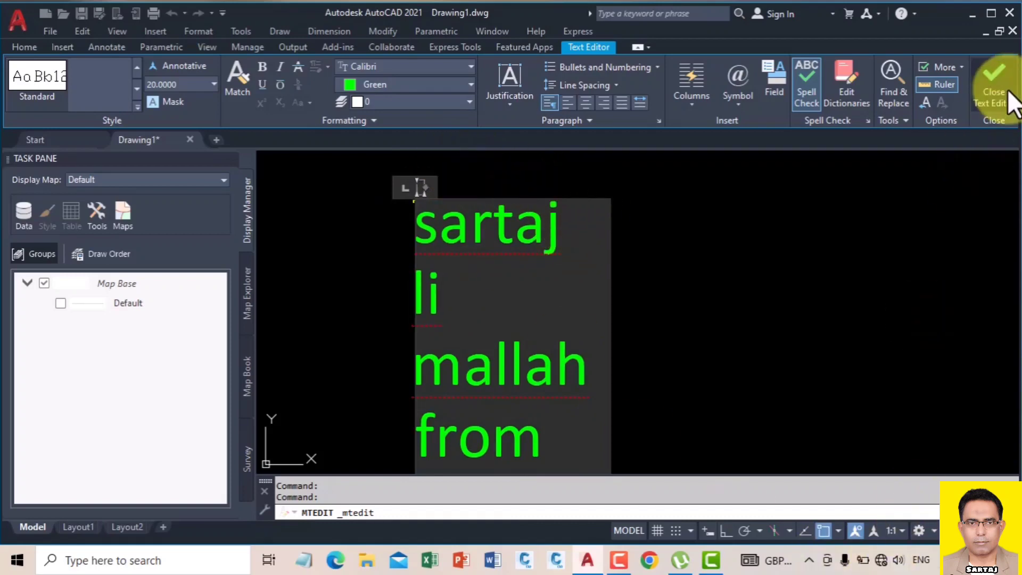
pyautogui.write('a')
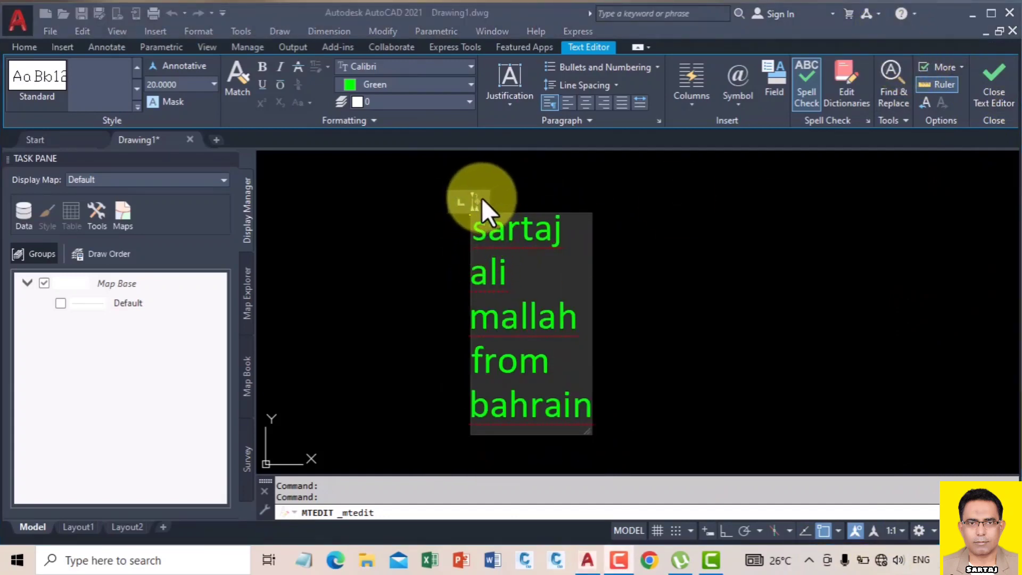
pyautogui.scroll(2, 471, 200)
pyautogui.scroll(2, 473, 205)
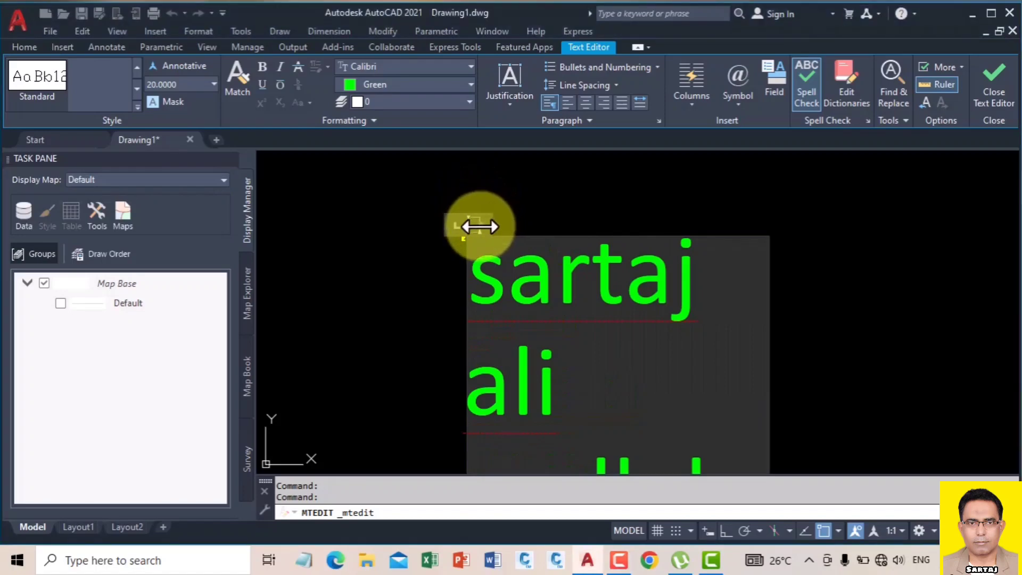
pyautogui.moveTo(479, 226); pyautogui.dragTo(983, 244)
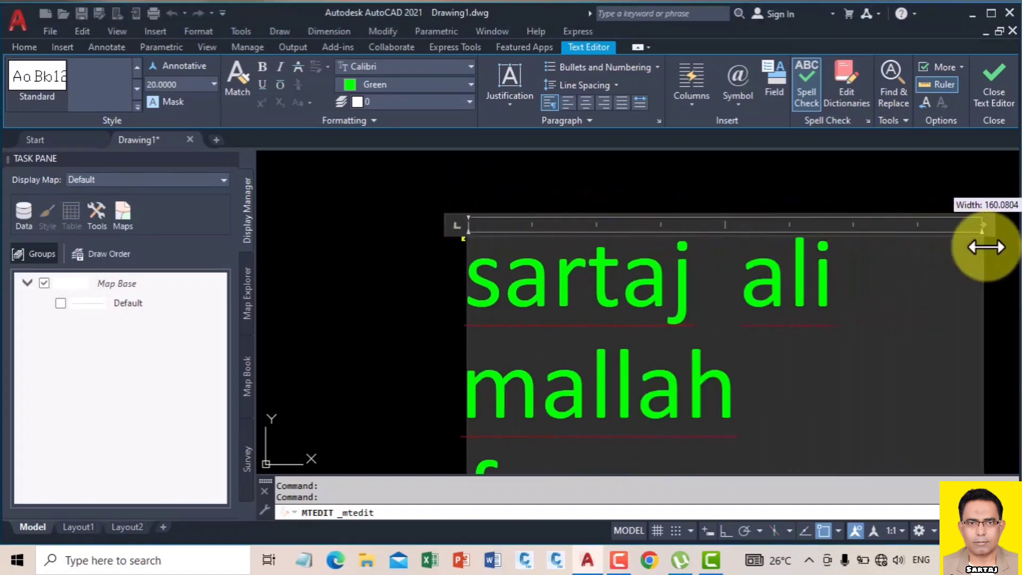
pyautogui.scroll(-4, 479, 199)
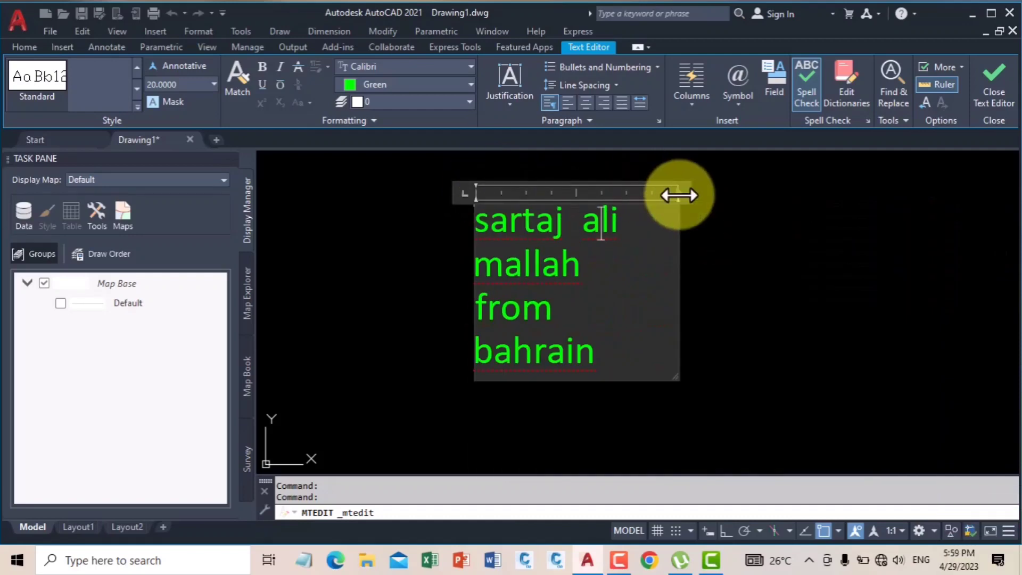
pyautogui.moveTo(676, 193); pyautogui.dragTo(825, 204)
pyautogui.scroll(-2, 825, 203)
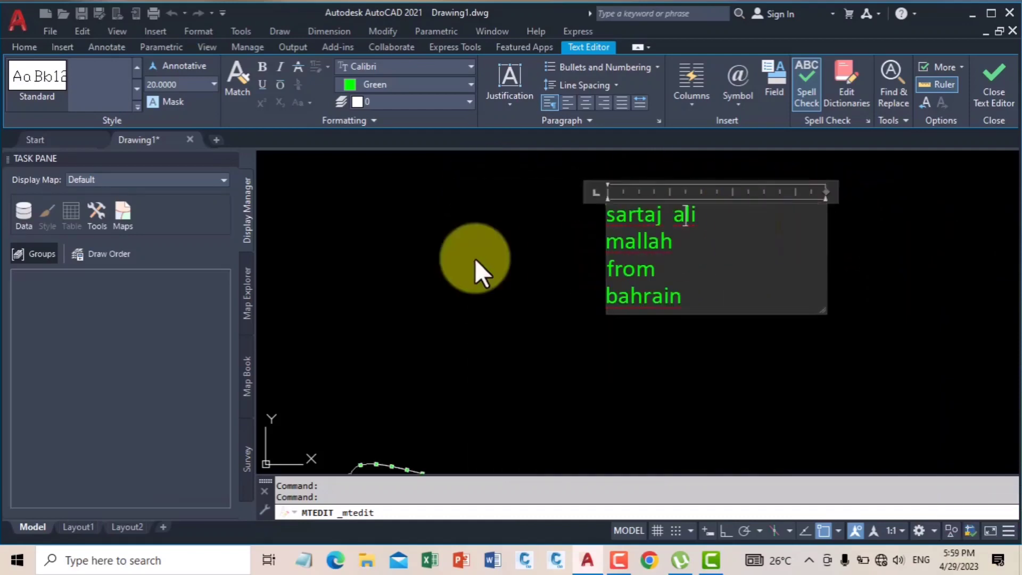
pyautogui.scroll(2, 696, 228)
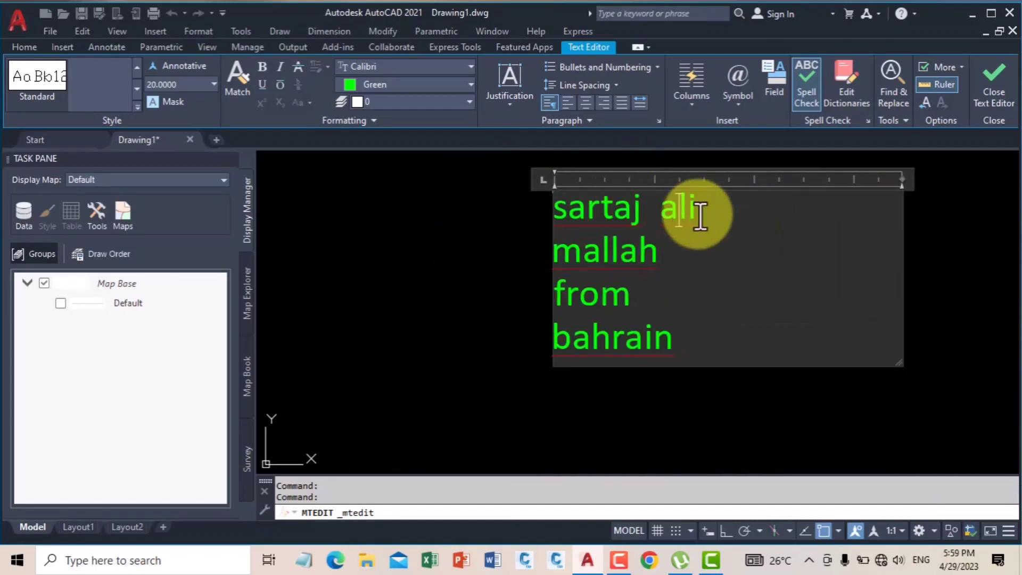
# Step: Delete the breaks after 'ali' and 'mallah' to pull 'mallah' and 'from' onto line one
pyautogui.click(719, 214)
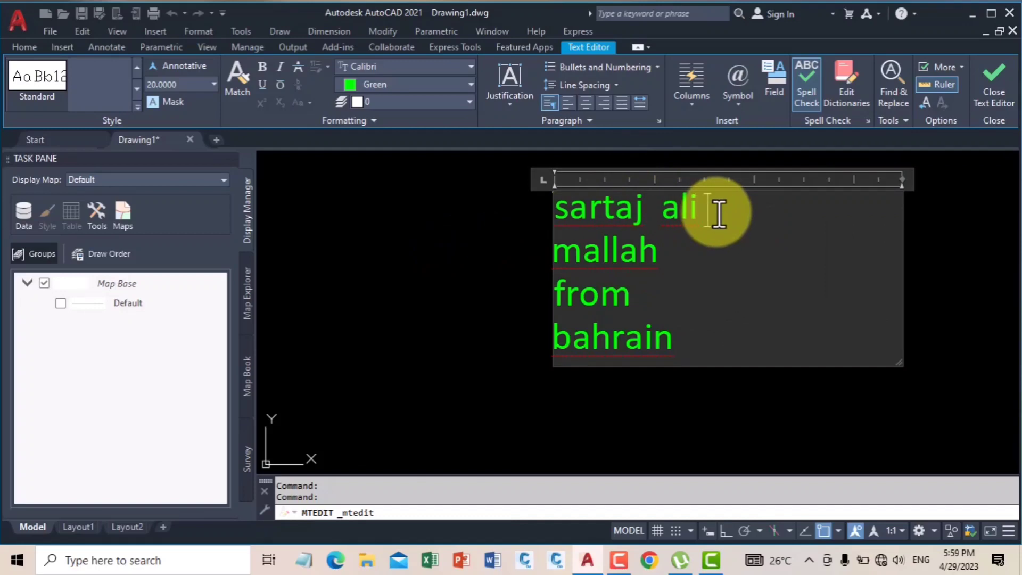
pyautogui.press('Delete')
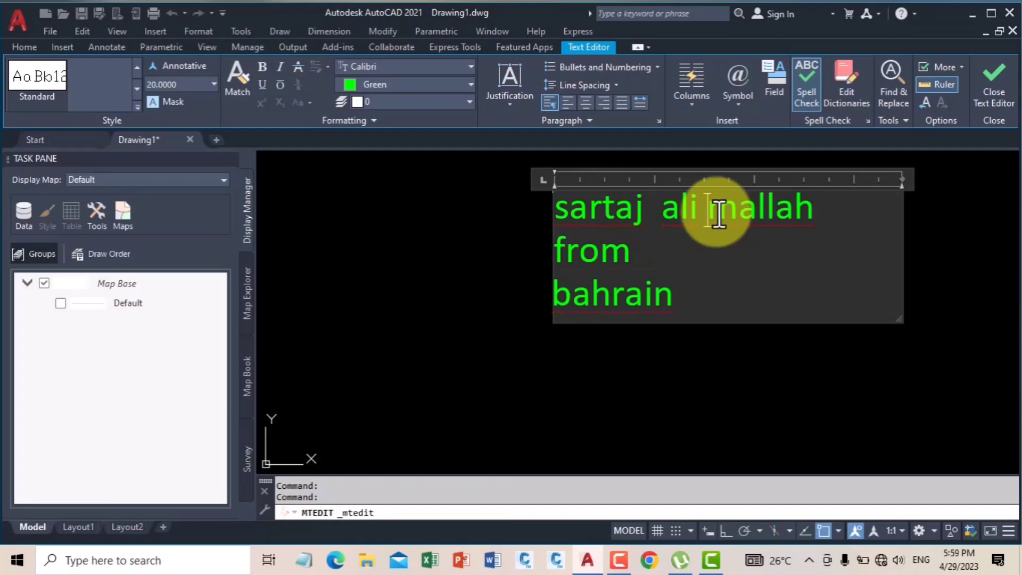
pyautogui.click(837, 217)
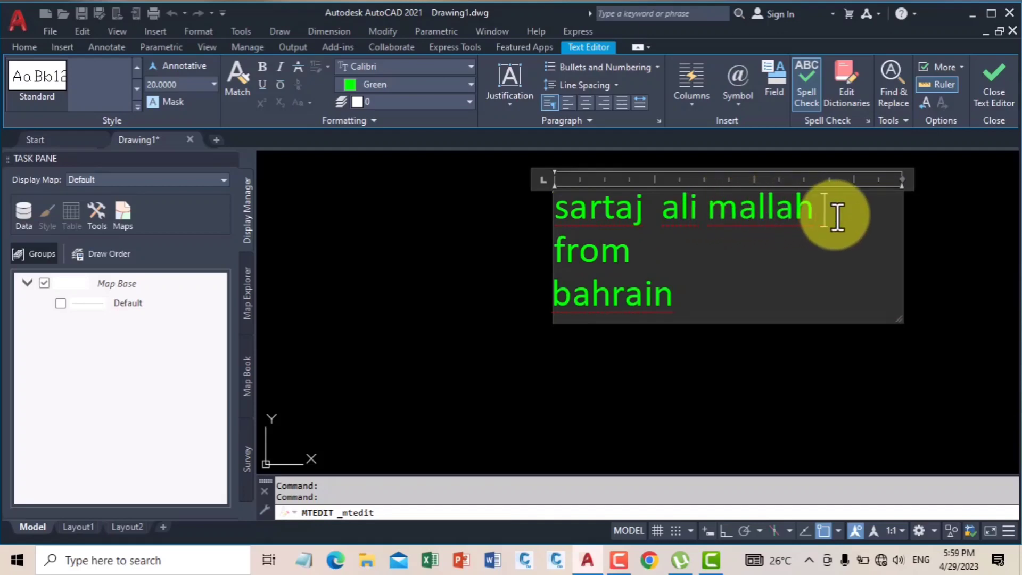
pyautogui.press('Delete')
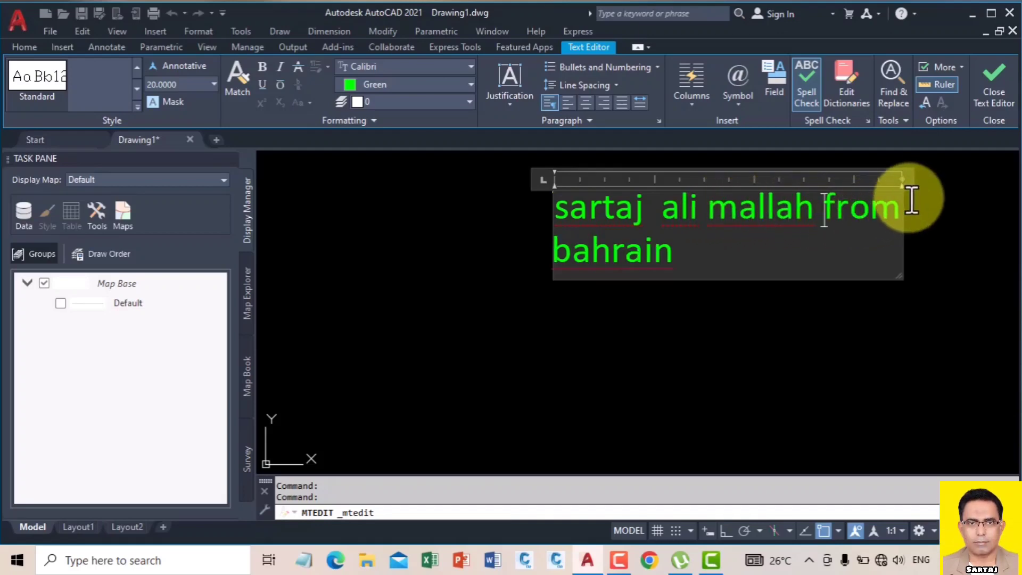
pyautogui.click(901, 211)
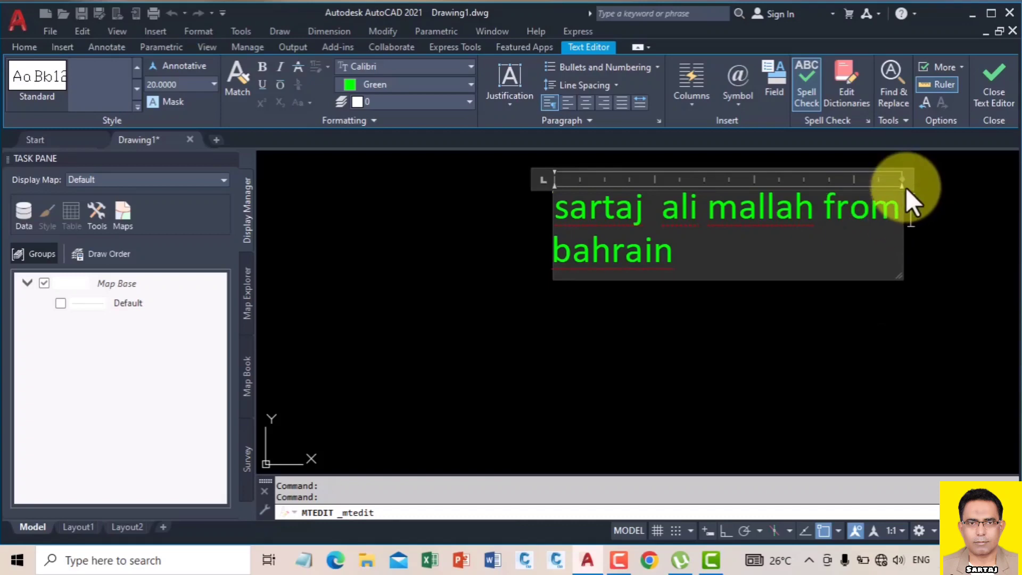
# Step: Widen the green text box further to the right
pyautogui.moveTo(903, 180); pyautogui.dragTo(1004, 201)
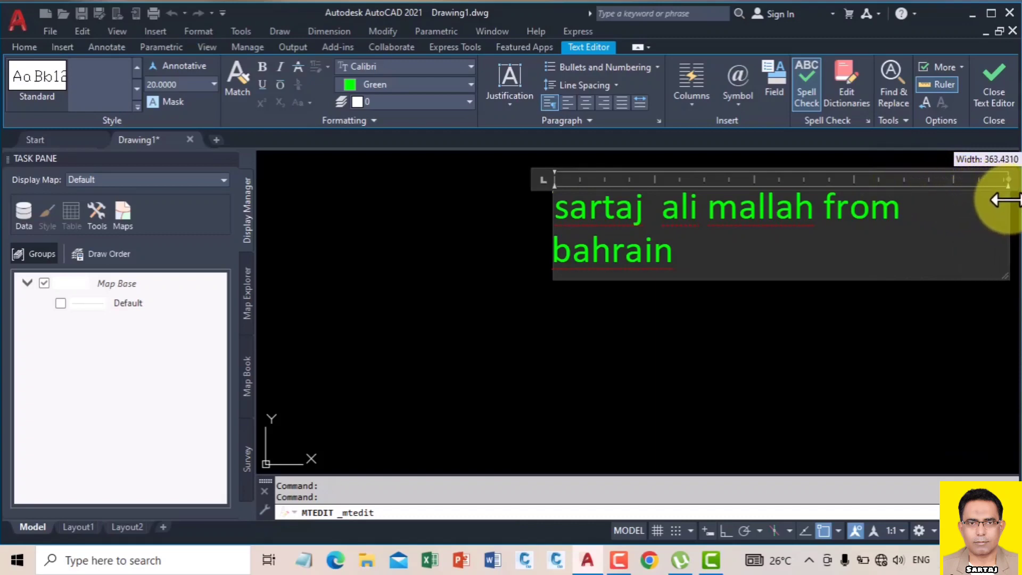
pyautogui.scroll(-3, 639, 341)
pyautogui.scroll(1, 726, 302)
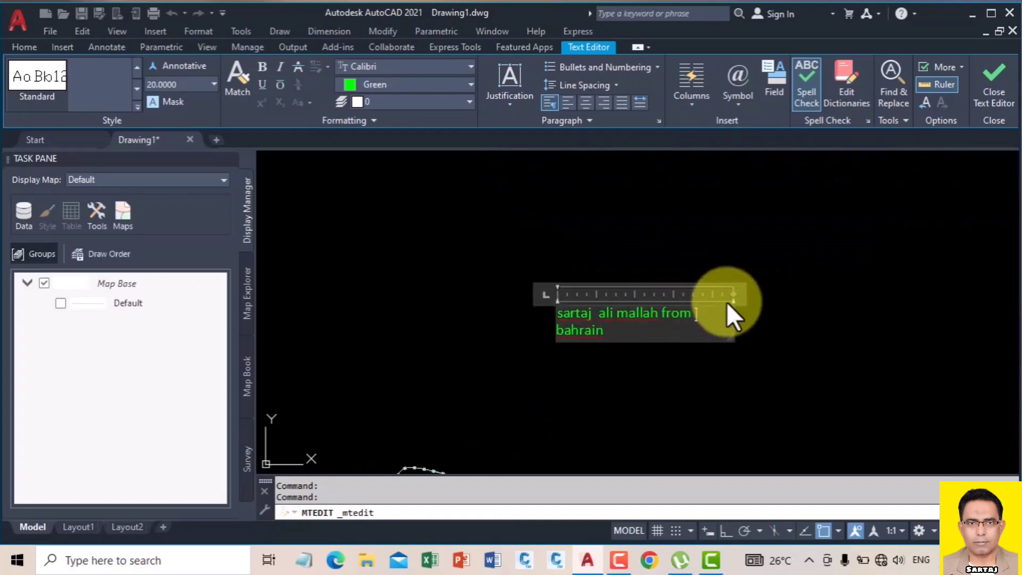
pyautogui.scroll(1, 742, 298)
pyautogui.moveTo(739, 299); pyautogui.dragTo(824, 298)
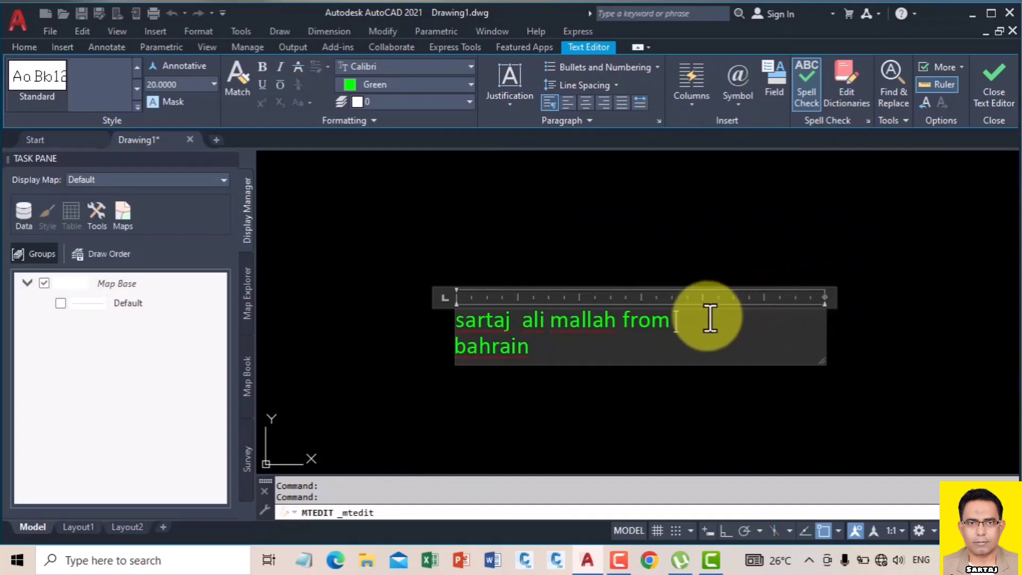
pyautogui.press('Delete')
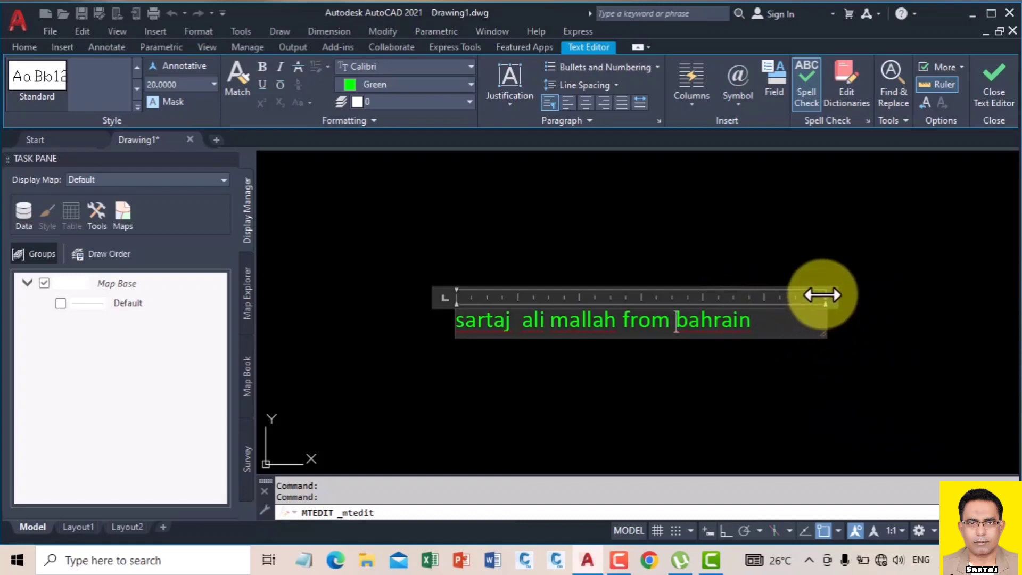
pyautogui.moveTo(822, 295); pyautogui.dragTo(849, 332)
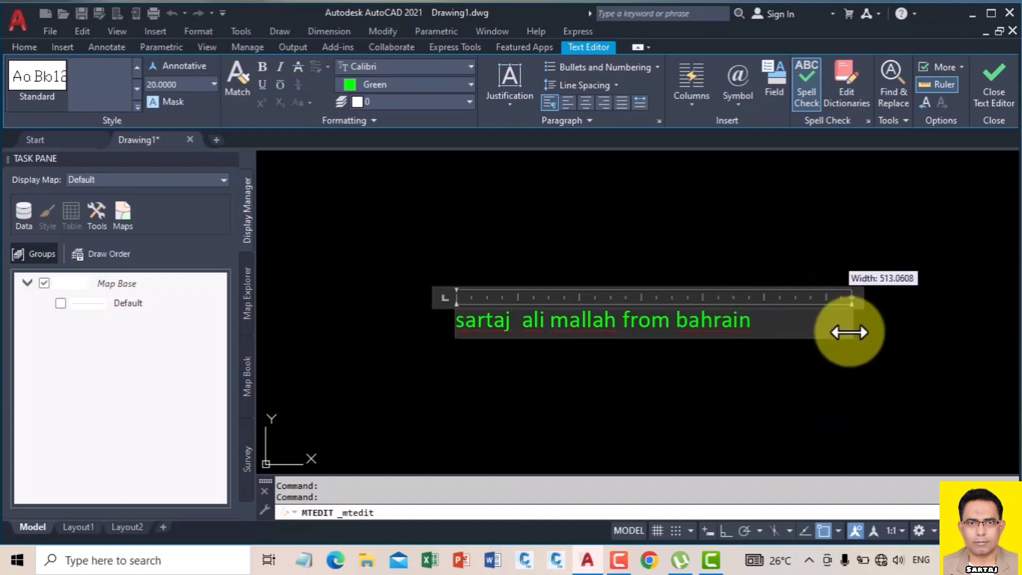
pyautogui.moveTo(849, 332)
pyautogui.mouseDown()
pyautogui.moveTo(809, 394)
pyautogui.moveTo(814, 384)
pyautogui.moveTo(912, 455)
pyautogui.moveTo(813, 380)
pyautogui.mouseUp()
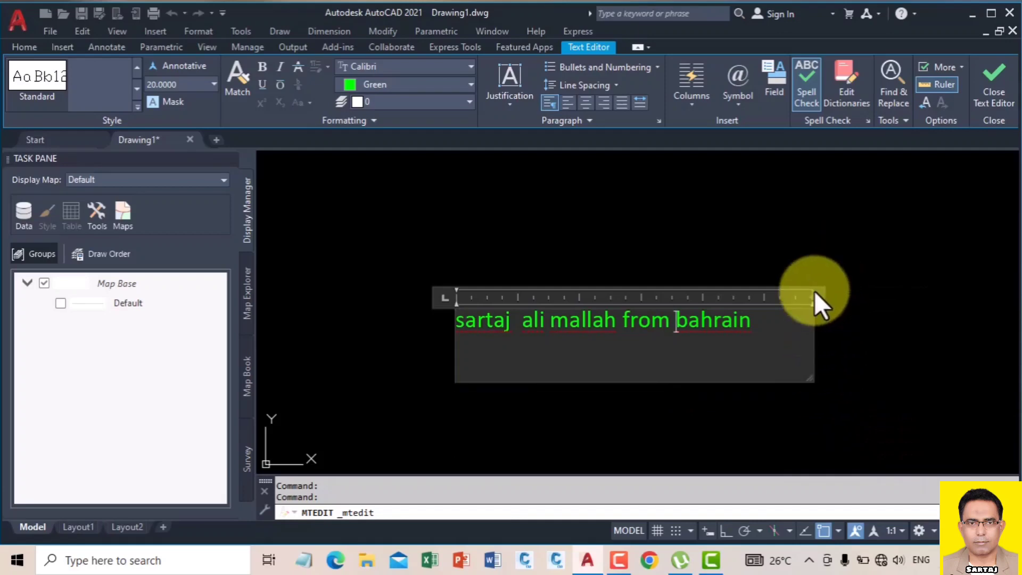
pyautogui.moveTo(812, 300); pyautogui.dragTo(810, 314)
pyautogui.moveTo(801, 382)
pyautogui.mouseDown()
pyautogui.moveTo(778, 383)
pyautogui.moveTo(778, 433)
pyautogui.moveTo(756, 351)
pyautogui.mouseUp()
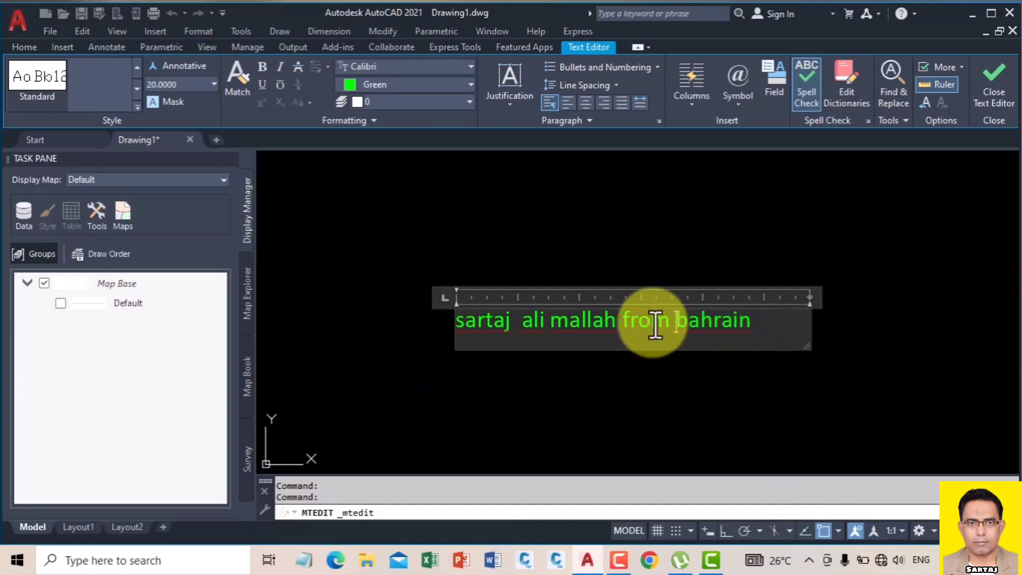
# Step: Try column breaks before 'from' and 'bahrain', then resize the box so the words reflow
pyautogui.click(623, 321)
pyautogui.hotkey('alt', 'Return')
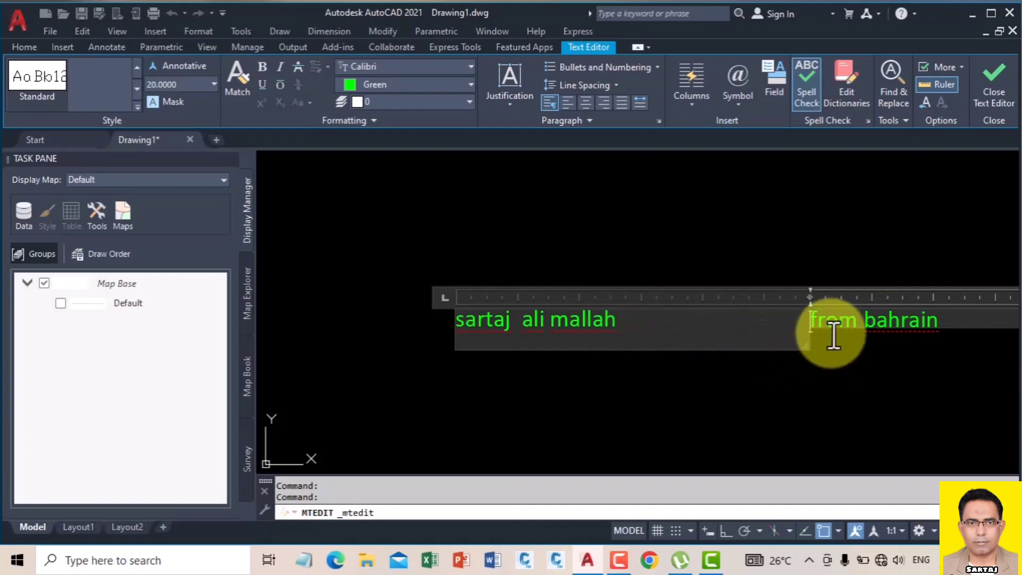
pyautogui.moveTo(593, 349); pyautogui.dragTo(583, 403)
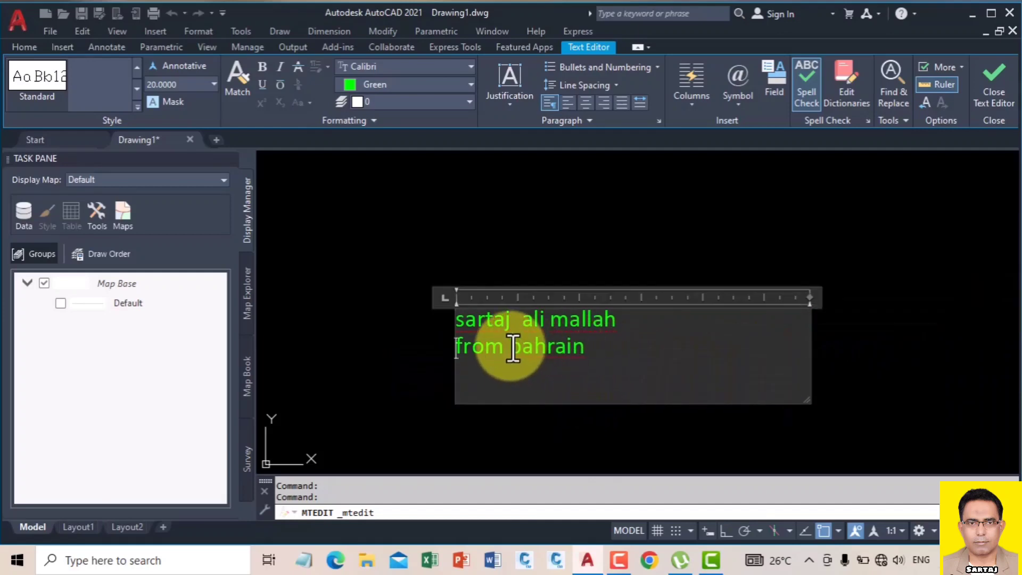
pyautogui.hotkey('alt', 'Return')
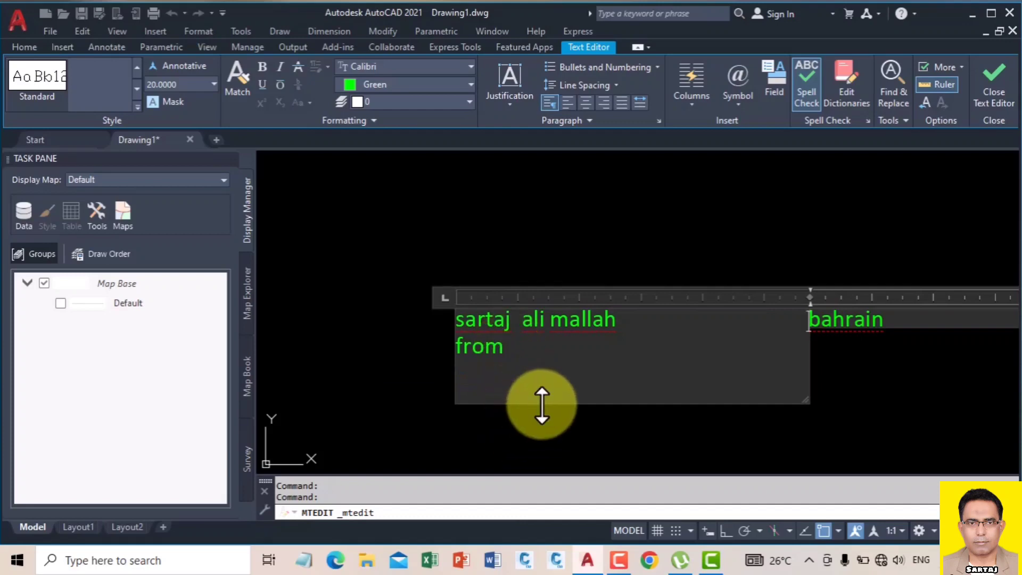
pyautogui.moveTo(542, 404); pyautogui.dragTo(543, 428)
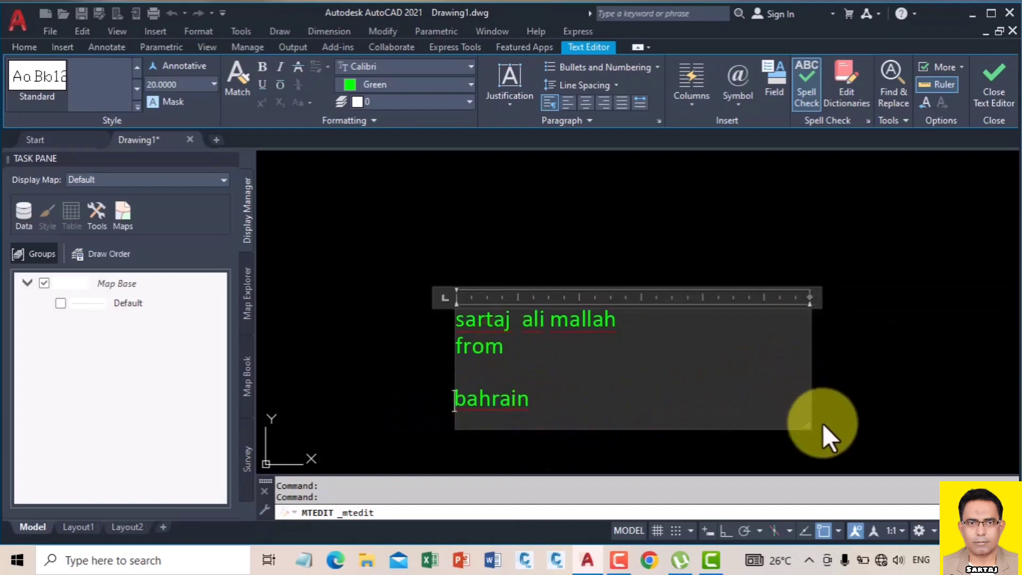
pyautogui.moveTo(808, 365); pyautogui.dragTo(572, 354)
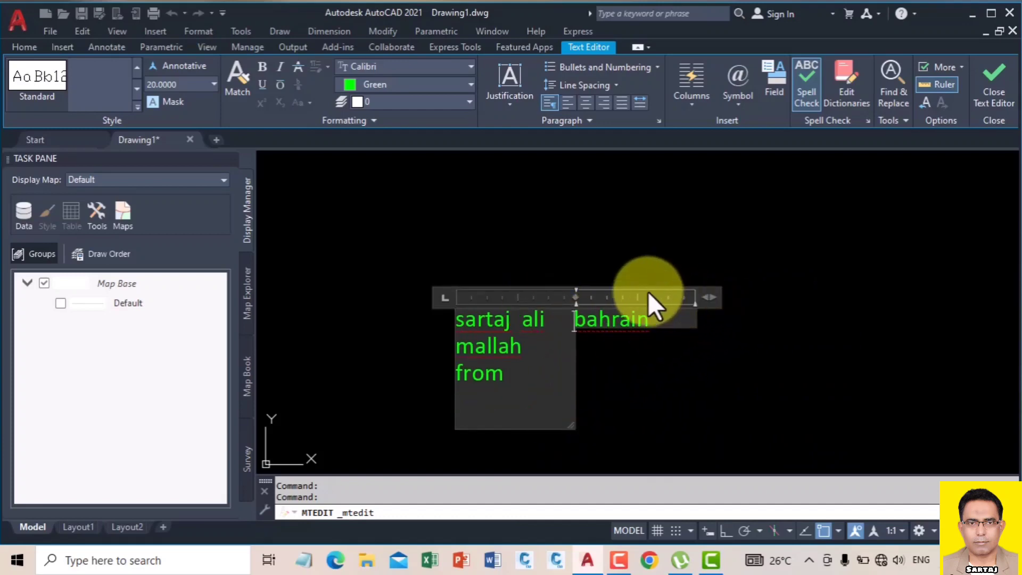
pyautogui.moveTo(695, 302)
pyautogui.mouseDown()
pyautogui.moveTo(665, 315)
pyautogui.moveTo(732, 320)
pyautogui.mouseUp()
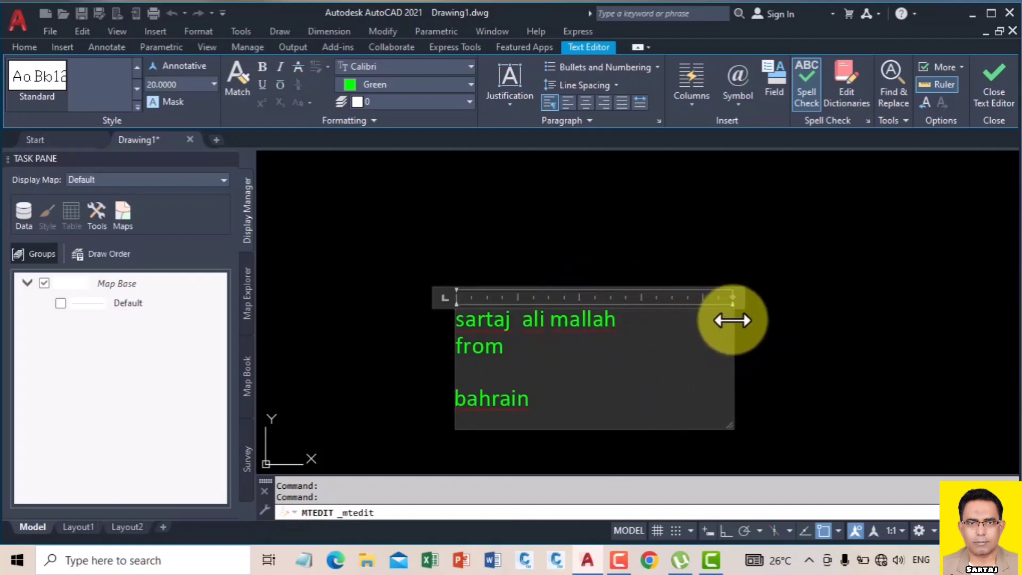
# Step: Remove the break after 'mallah', fit the box to one line, and select the whole line
pyautogui.click(625, 326)
pyautogui.press('Delete')
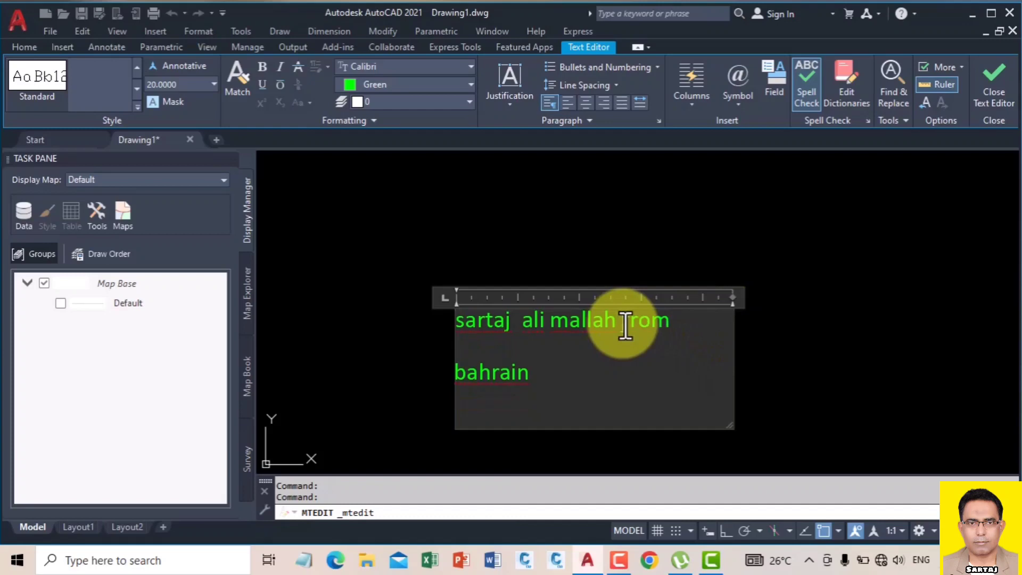
pyautogui.moveTo(729, 424); pyautogui.dragTo(731, 373)
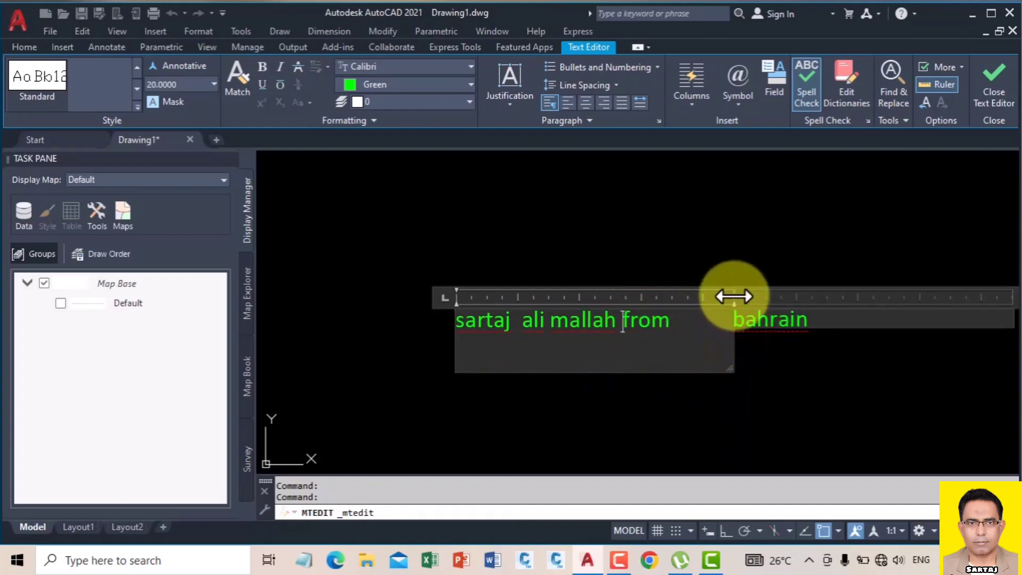
pyautogui.moveTo(733, 297)
pyautogui.moveTo(734, 297); pyautogui.dragTo(892, 323)
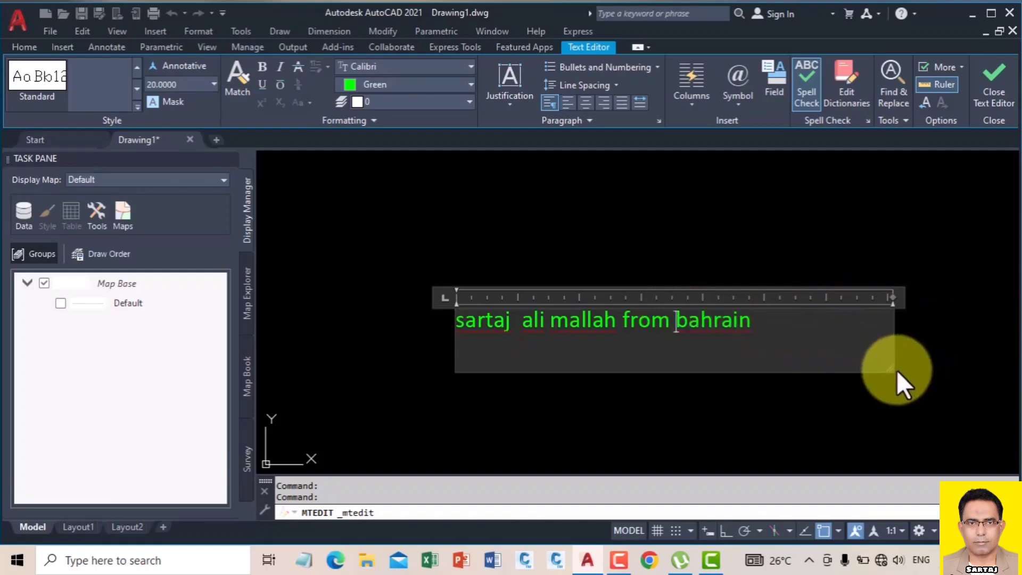
pyautogui.moveTo(890, 365); pyautogui.dragTo(843, 366)
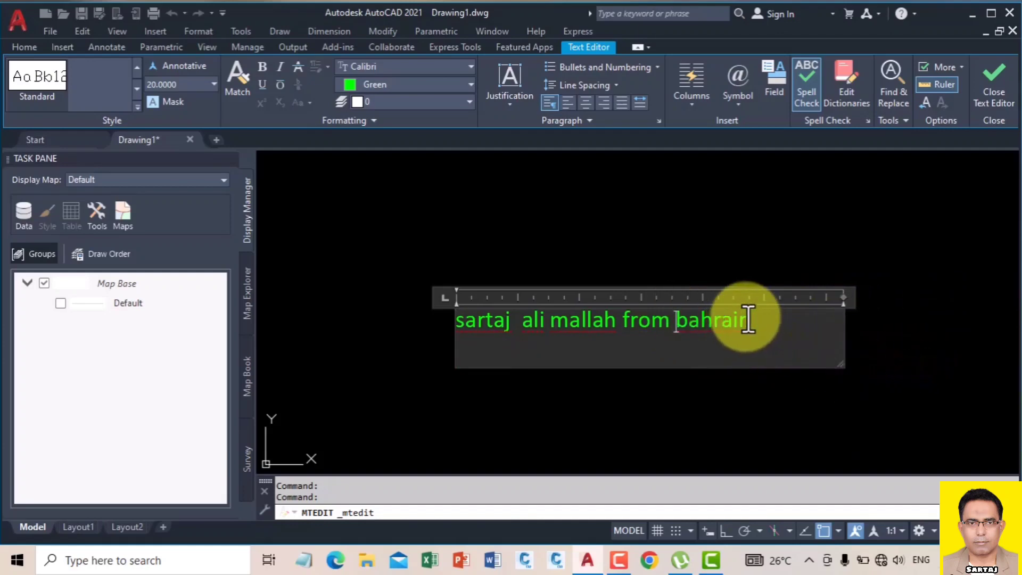
pyautogui.moveTo(752, 319); pyautogui.dragTo(353, 289)
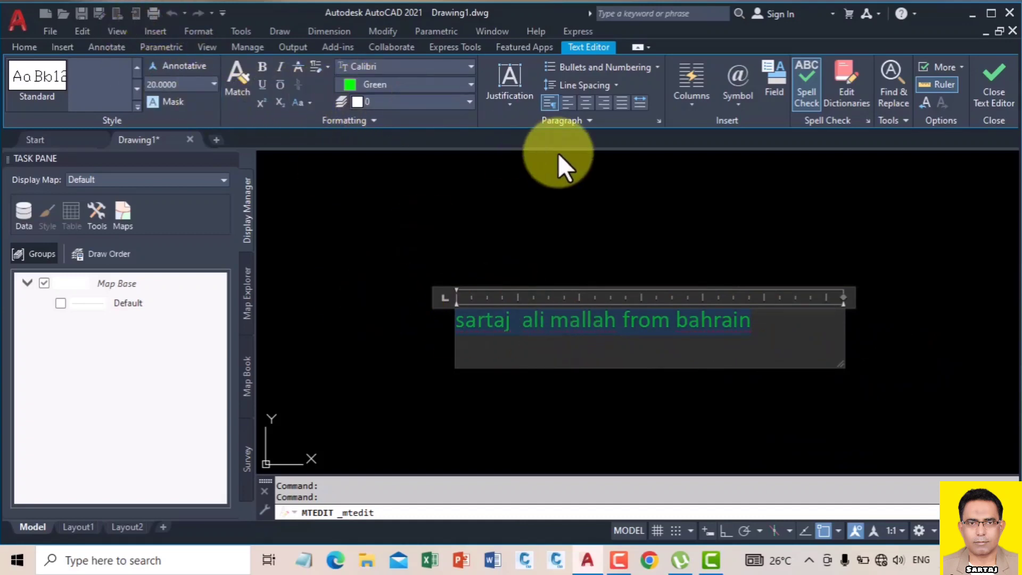
pyautogui.click(586, 322)
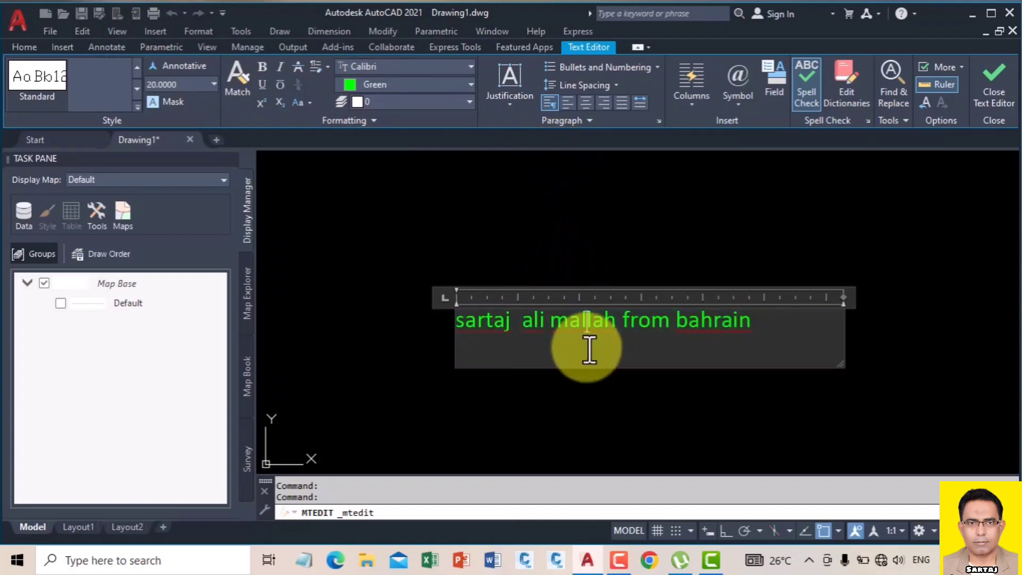
pyautogui.click(379, 85)
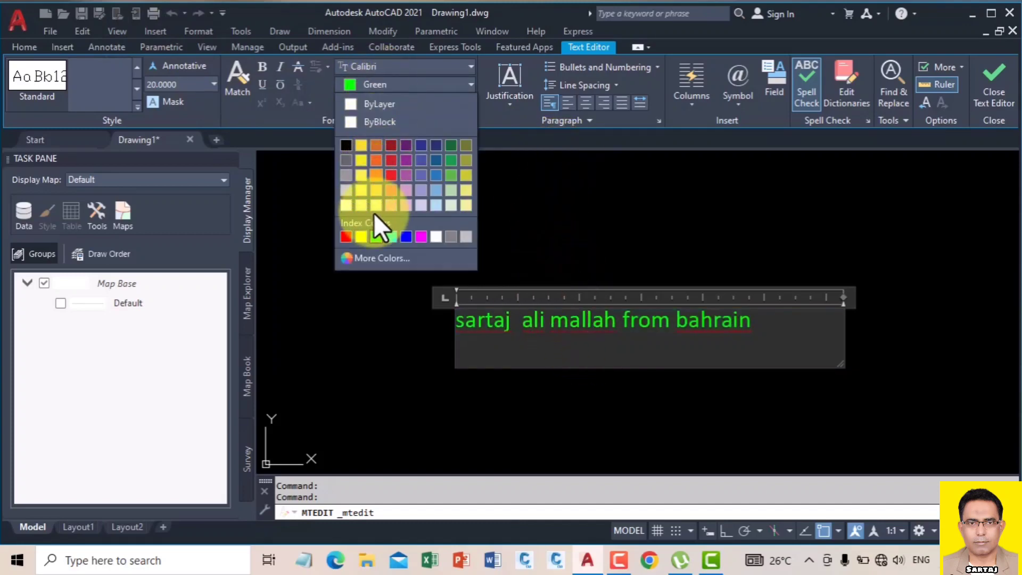
pyautogui.click(343, 238)
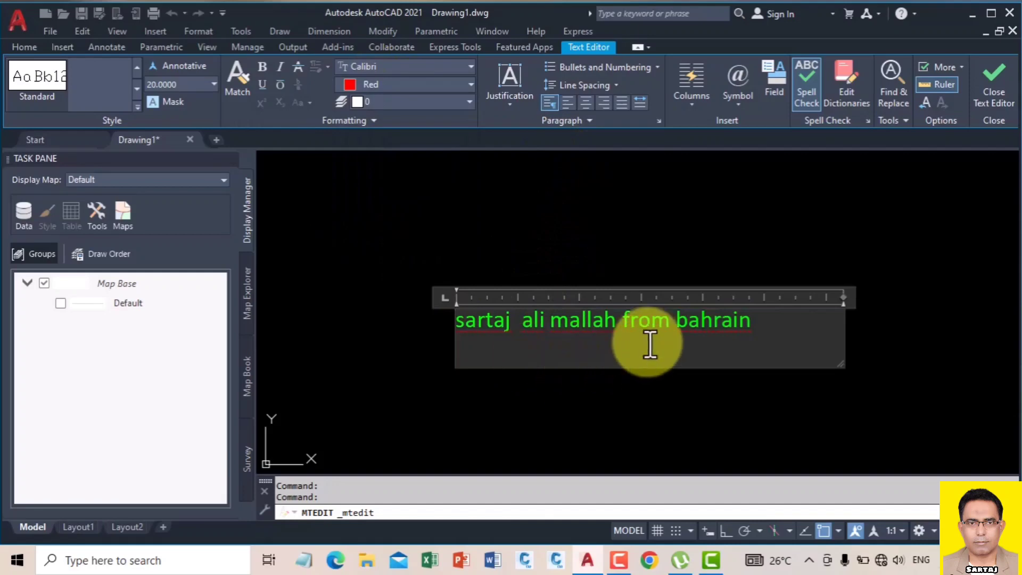
pyautogui.moveTo(765, 324); pyautogui.dragTo(455, 318)
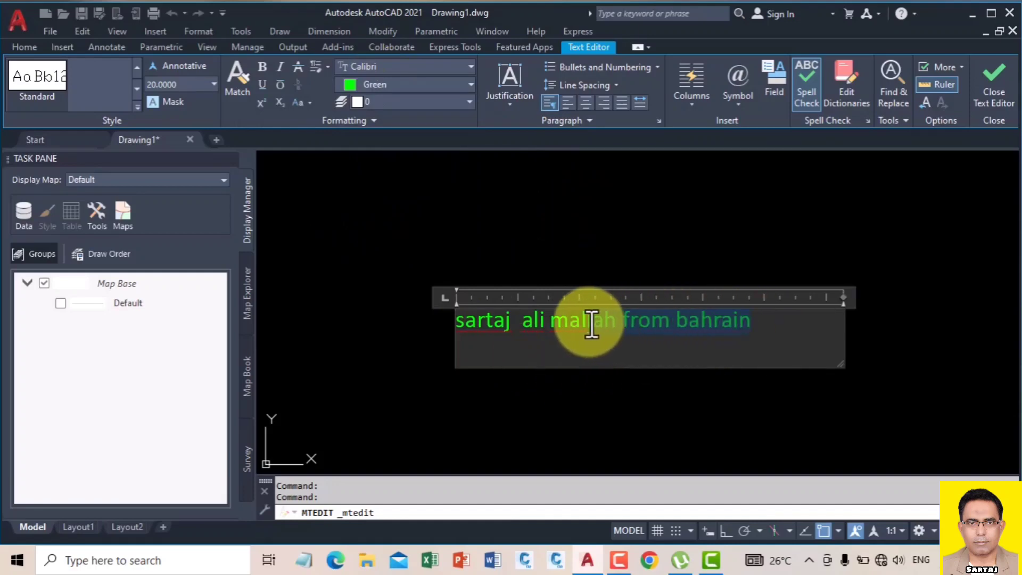
pyautogui.click(381, 85)
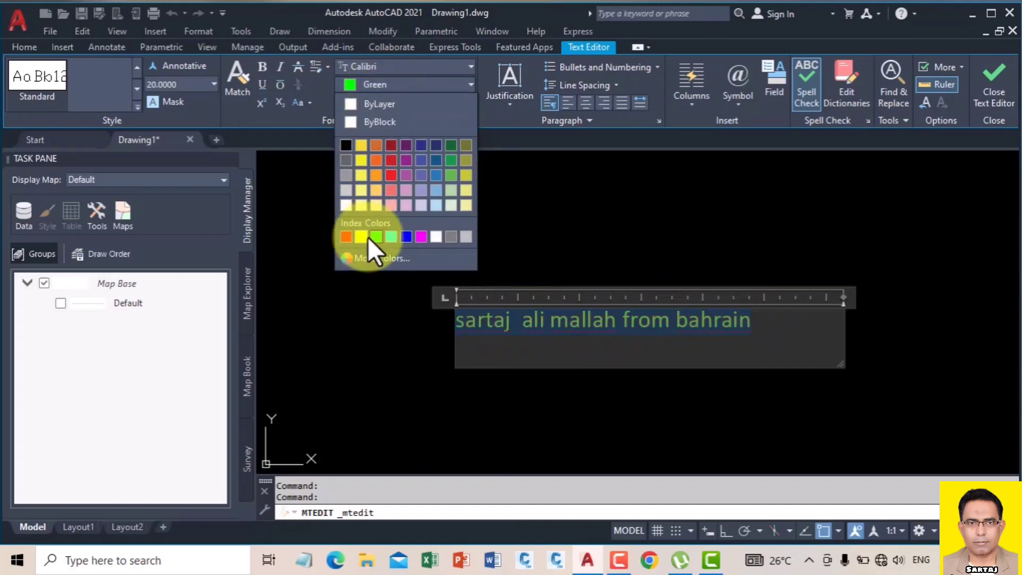
pyautogui.click(344, 236)
pyautogui.click(275, 219)
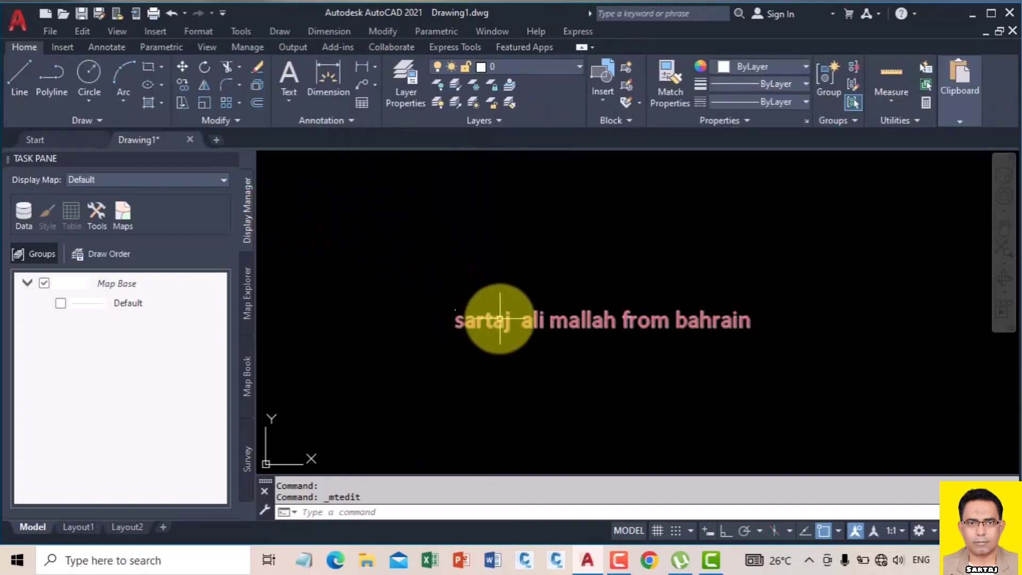
# Step: Reopen the red text, shrink its box slightly, and change its colour to Yellow
pyautogui.doubleClick(498, 315)
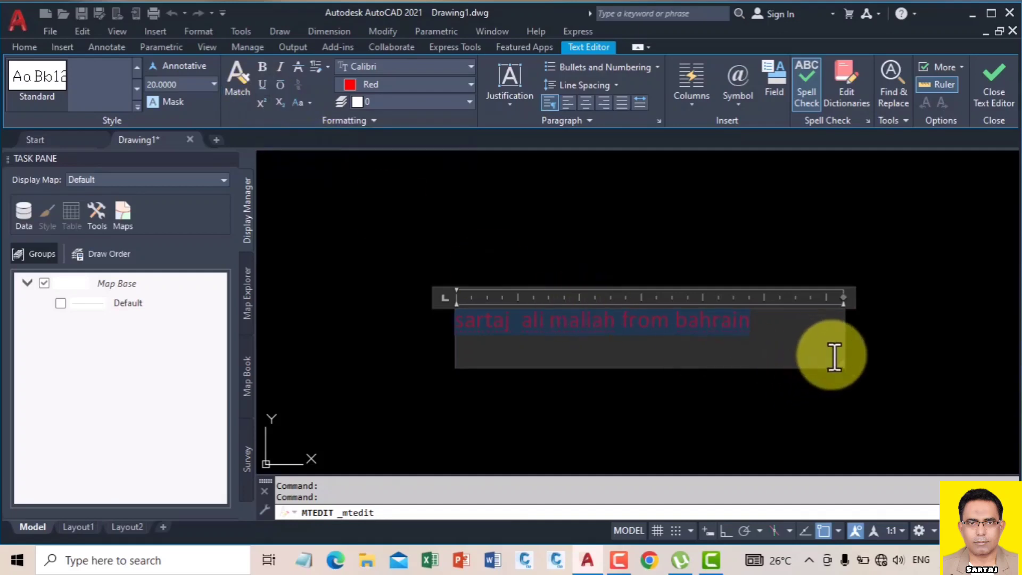
pyautogui.moveTo(842, 368); pyautogui.dragTo(773, 356)
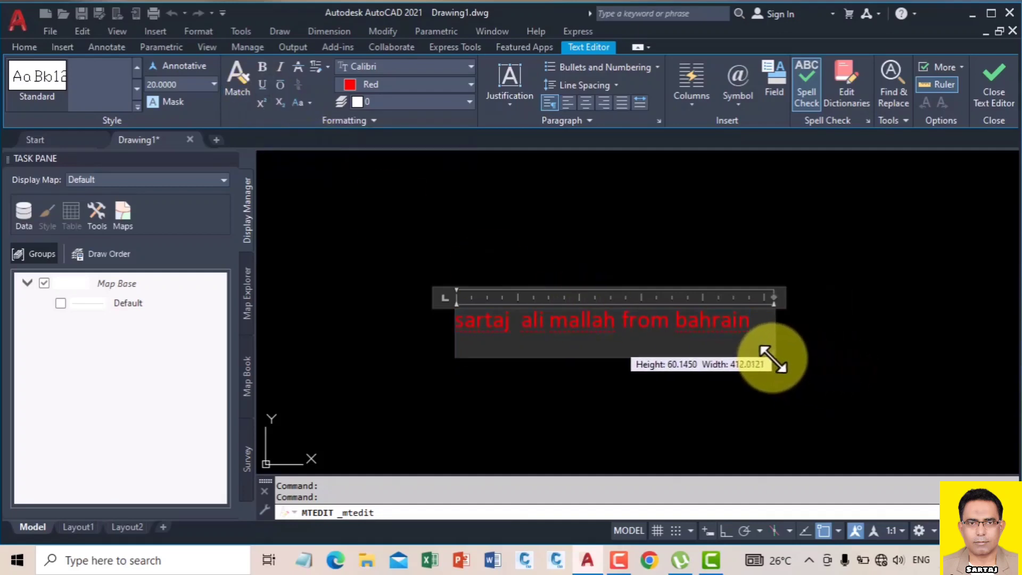
pyautogui.click(354, 84)
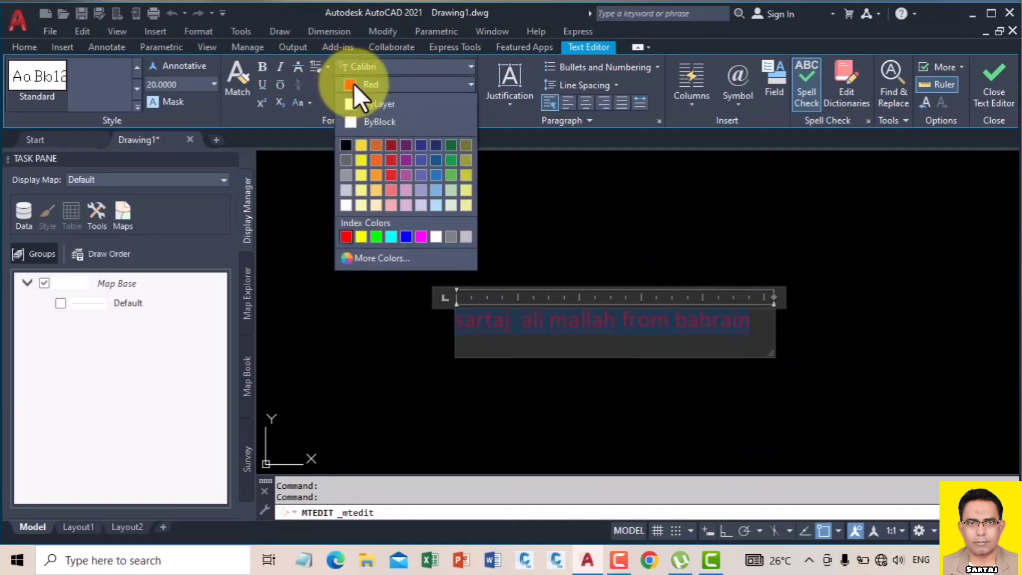
pyautogui.click(360, 237)
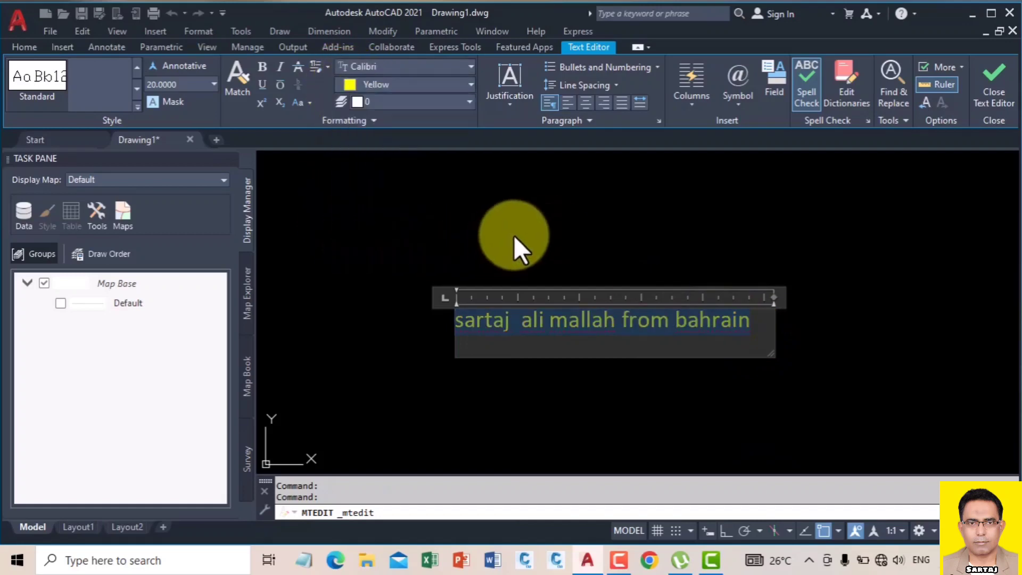